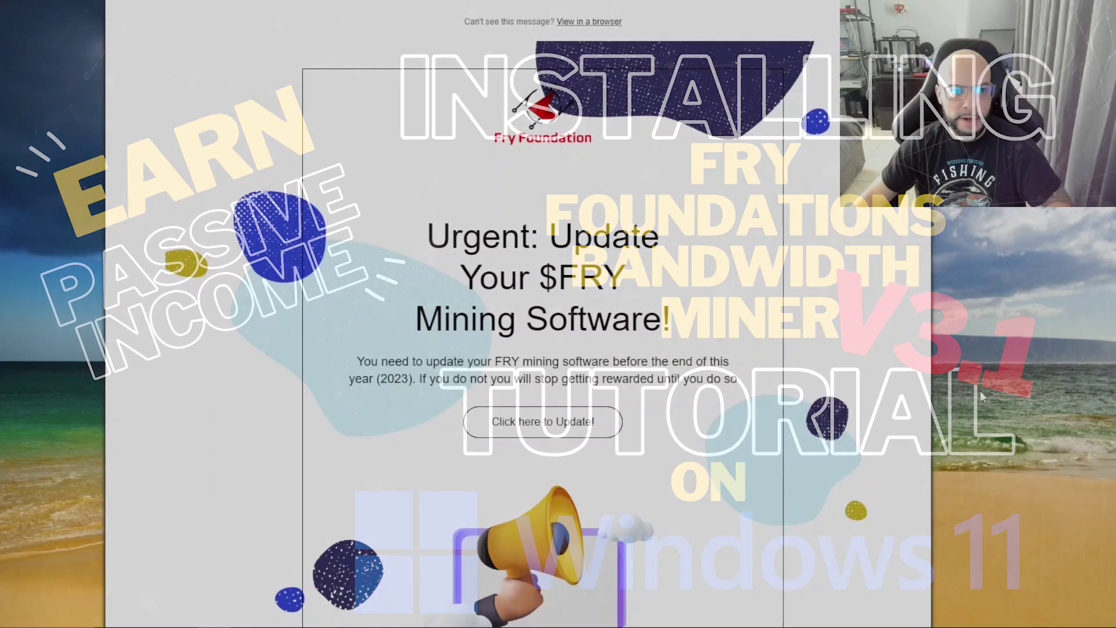
scroll(820, 336, up, 1)
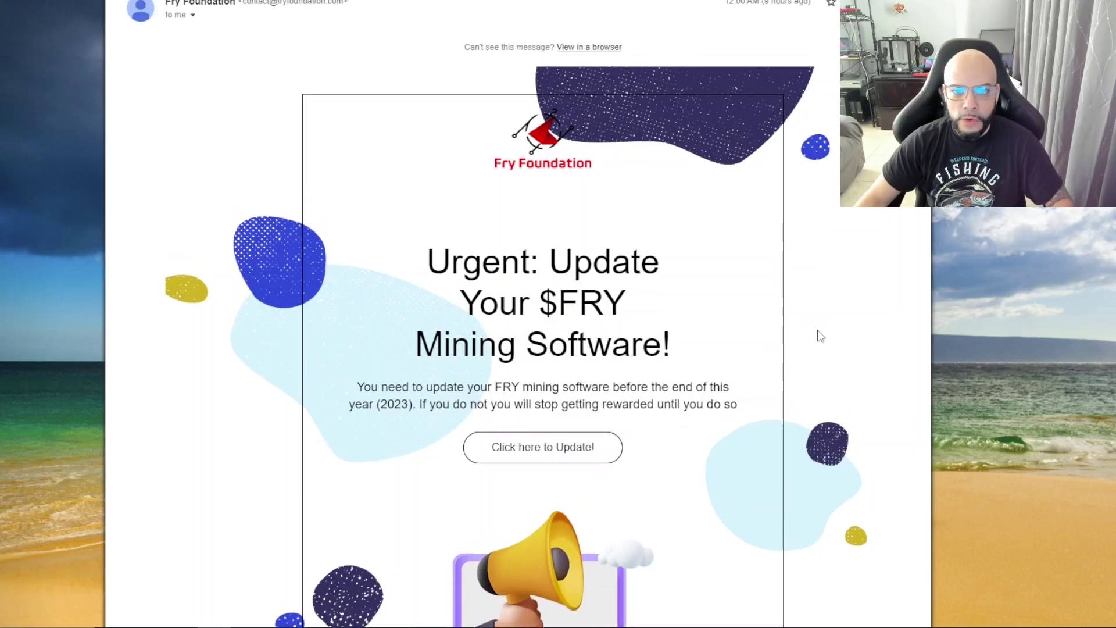
scroll(820, 333, down, 1)
scroll(820, 333, down, 1)
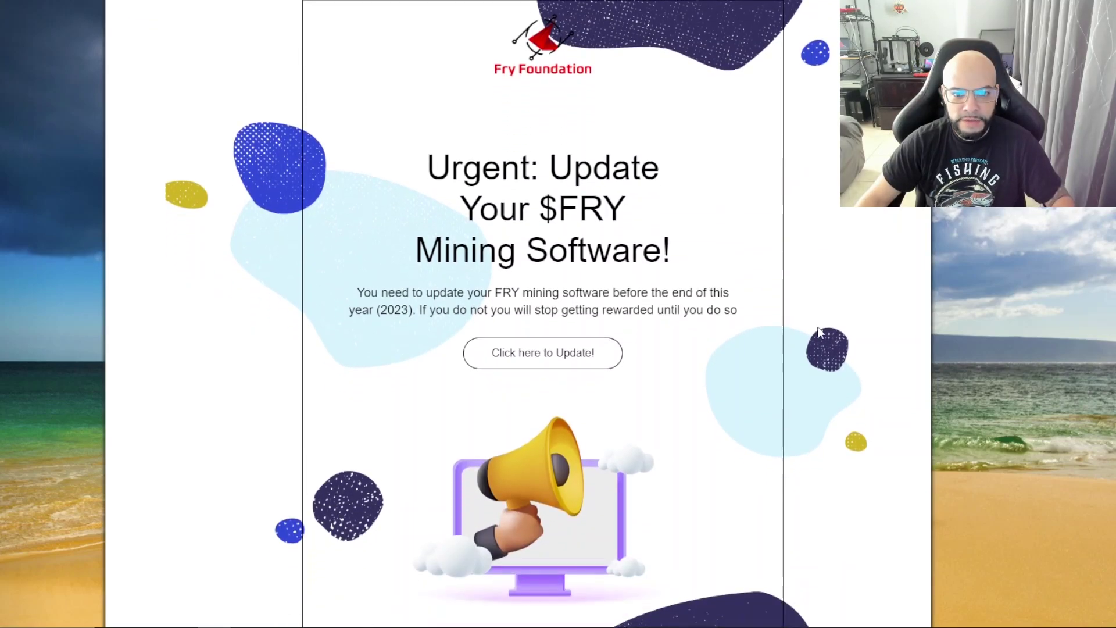
scroll(820, 334, down, 1)
scroll(560, 186, up, 1)
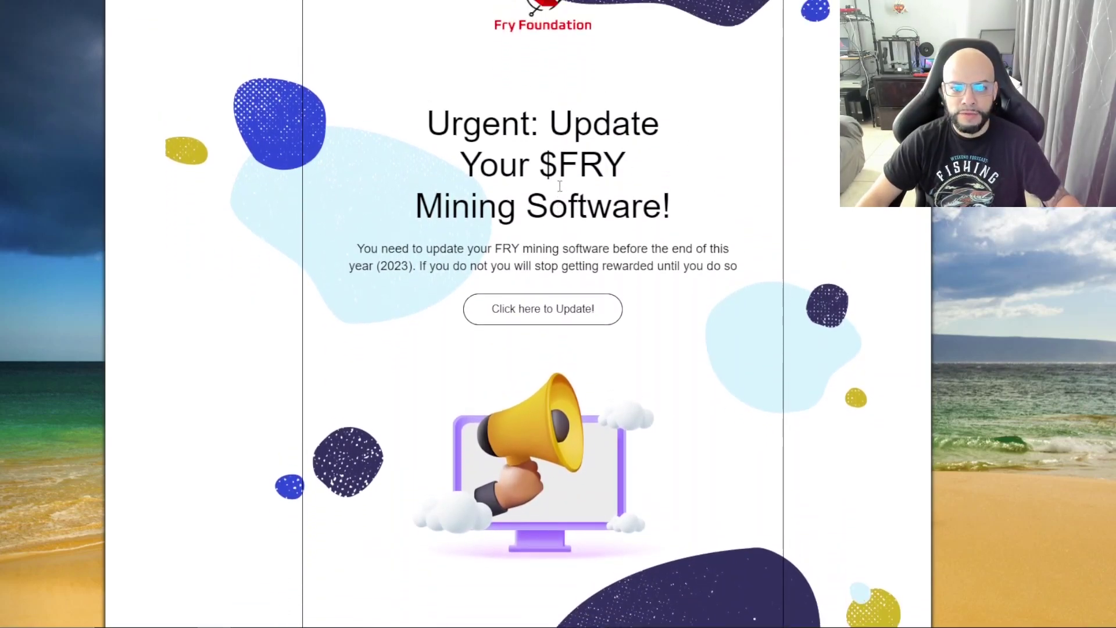
- Read through the Urgent: Update email and follow its update link to the Fry Foundation site
drag(443, 160, 650, 171)
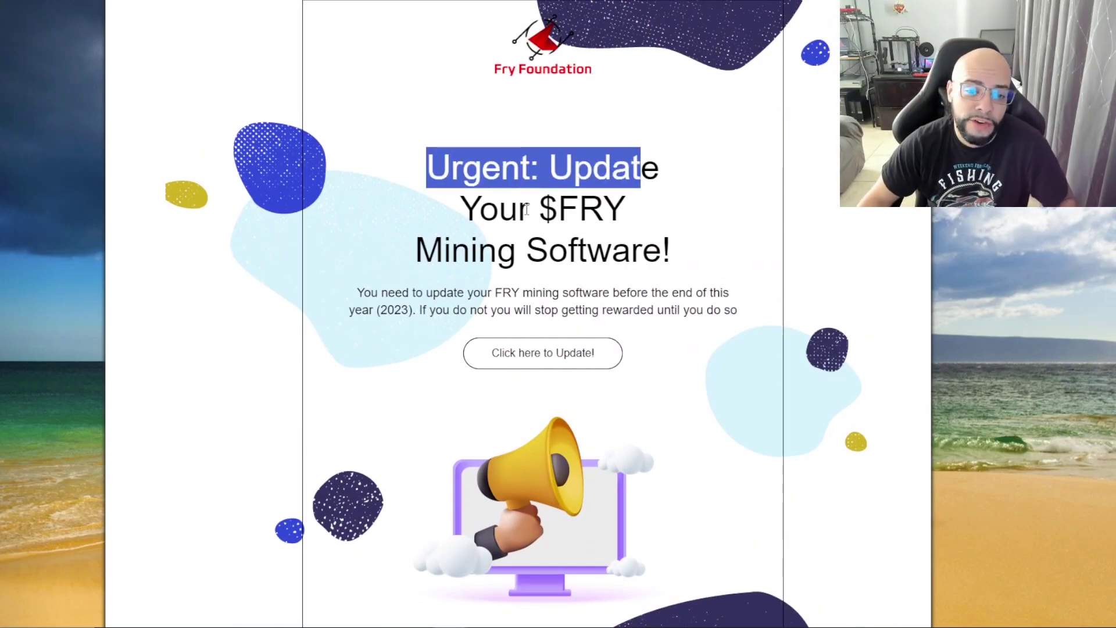
click(434, 170)
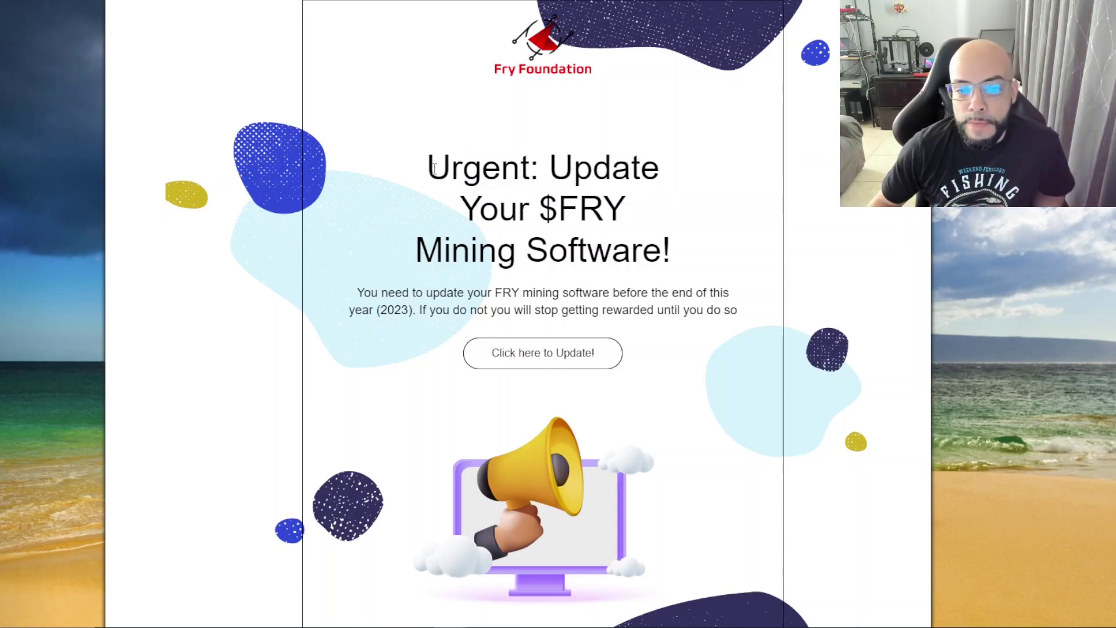
drag(488, 211, 738, 310)
click(440, 292)
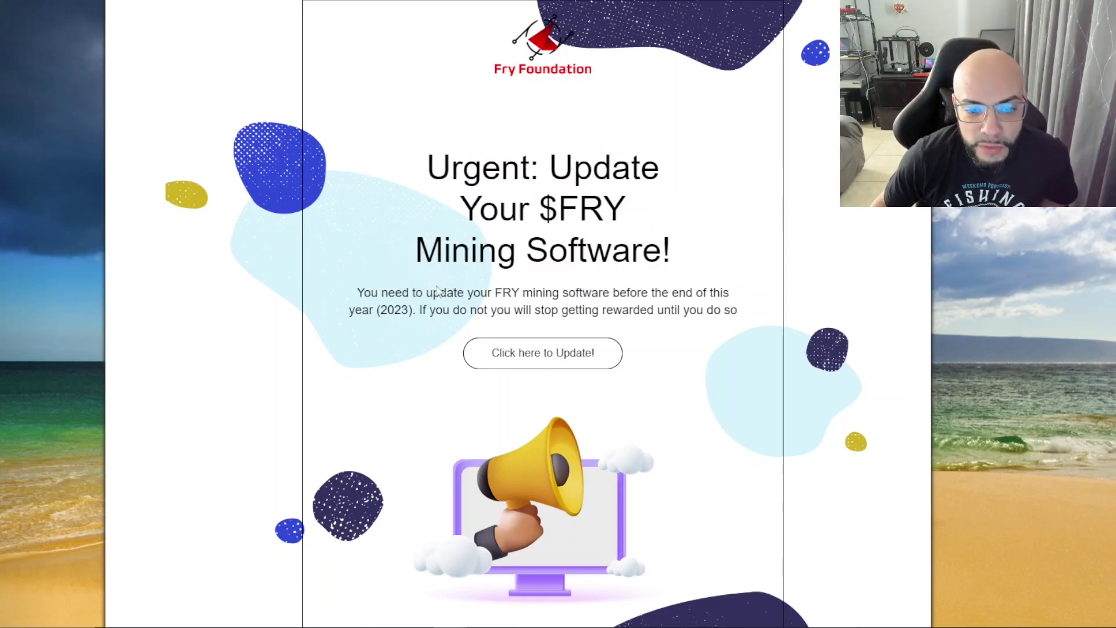
mouse_move(395, 293)
mouse_down()
mouse_move(540, 293)
mouse_move(746, 321)
mouse_up()
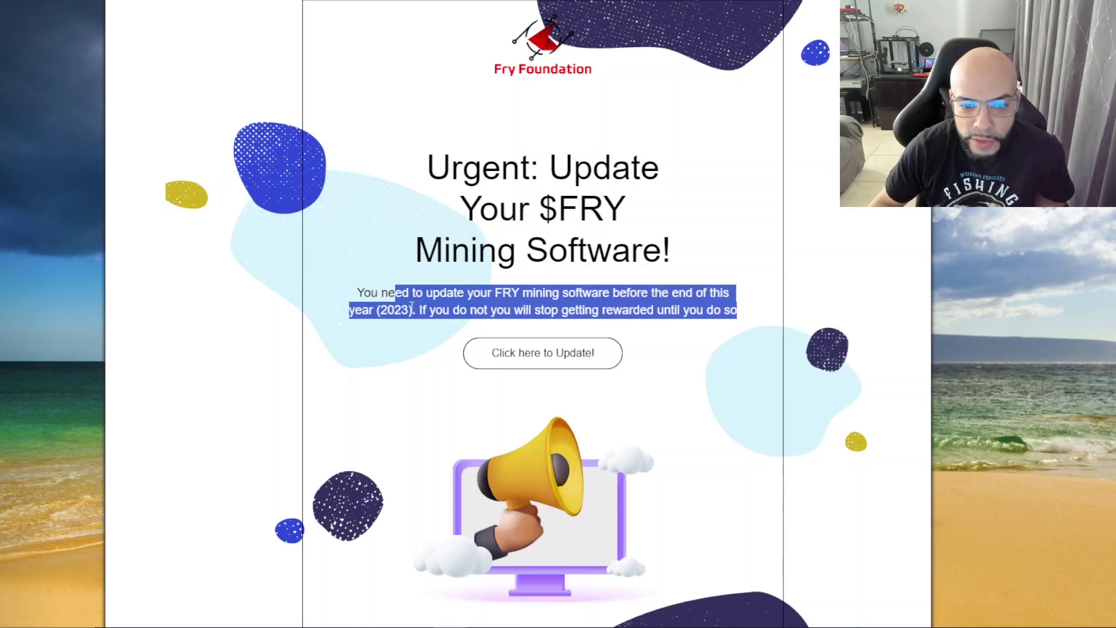
drag(434, 310, 516, 310)
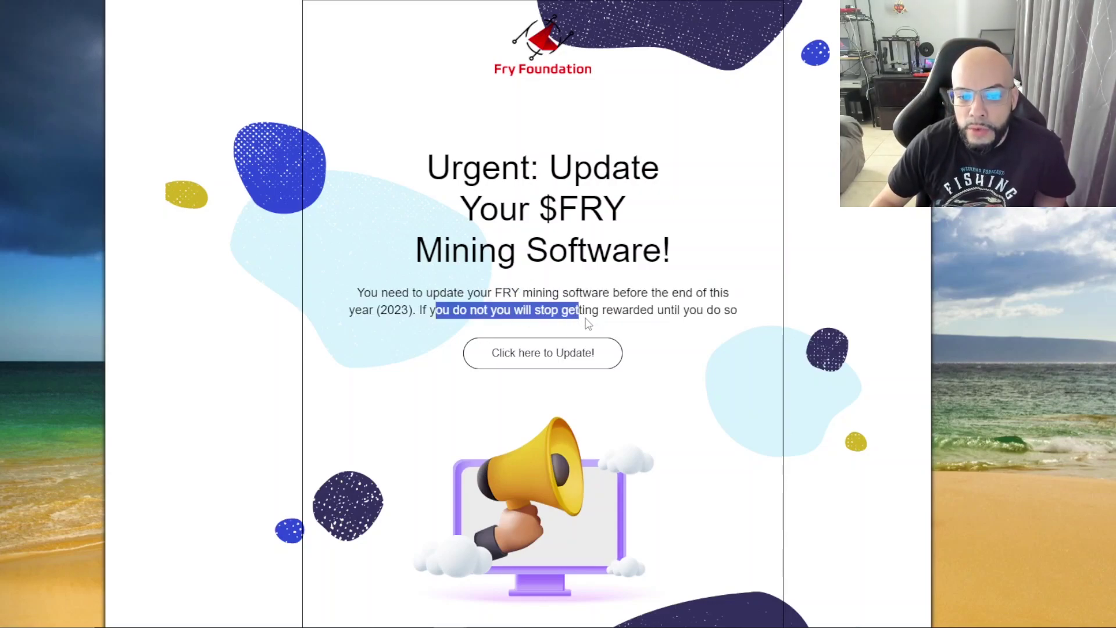
drag(586, 323, 727, 326)
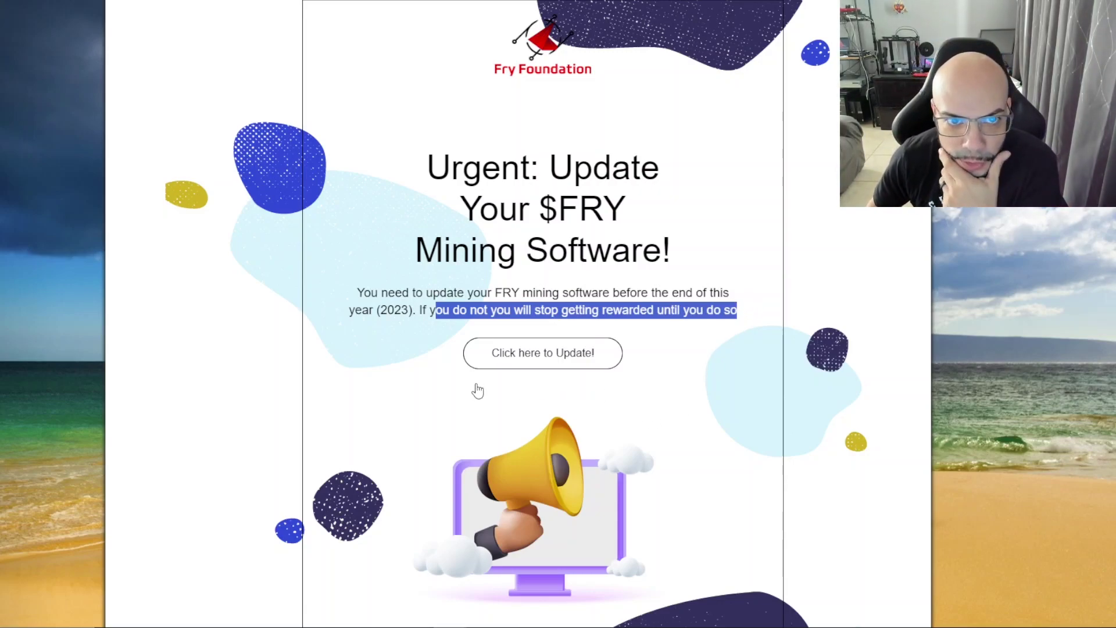
click(545, 363)
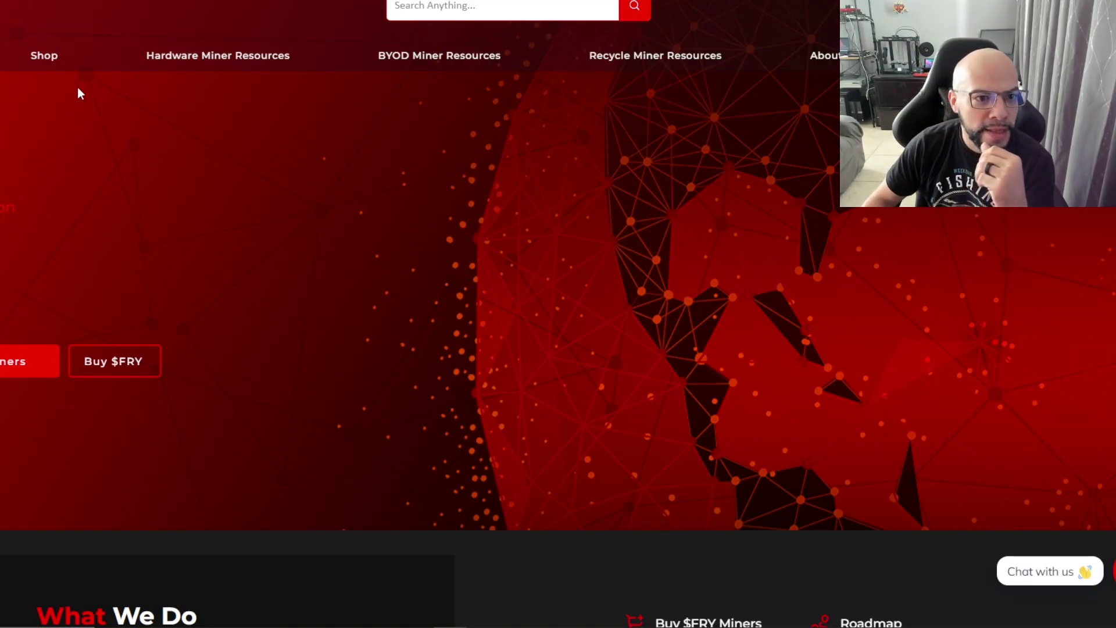
mouse_move(218, 56)
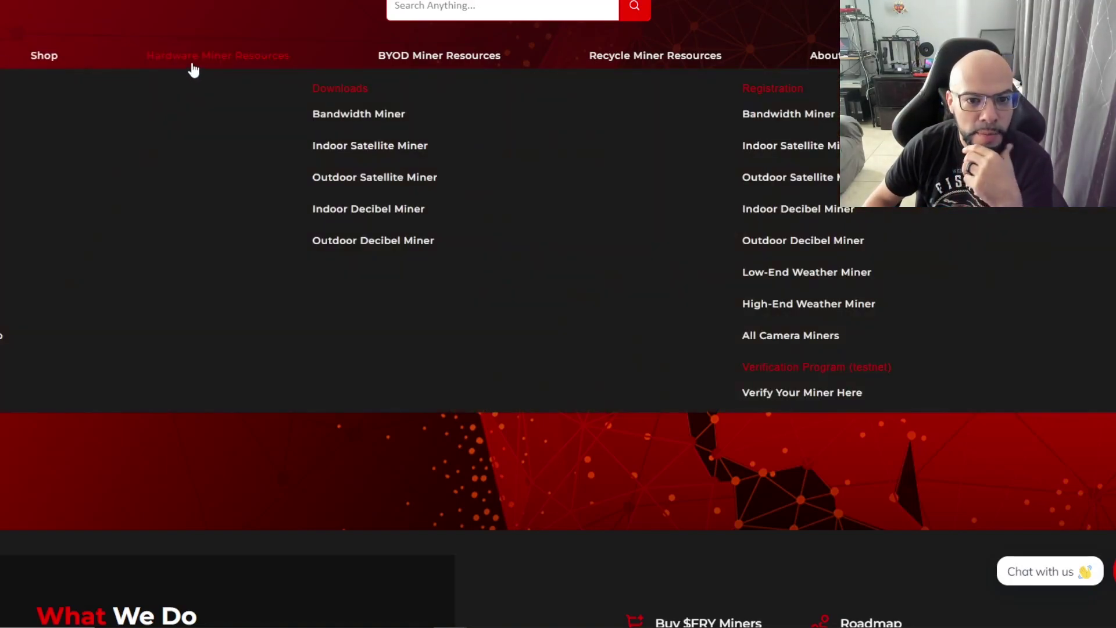
- Download the Alpha Version installer from the Bandwidth Miner downloads page
click(362, 118)
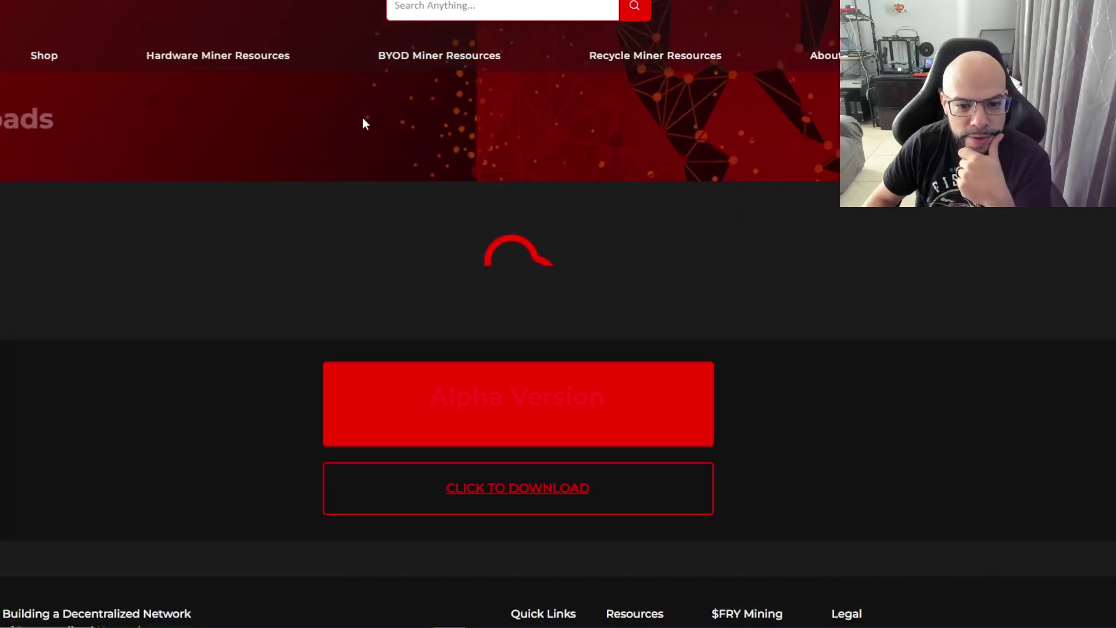
scroll(444, 254, down, 2)
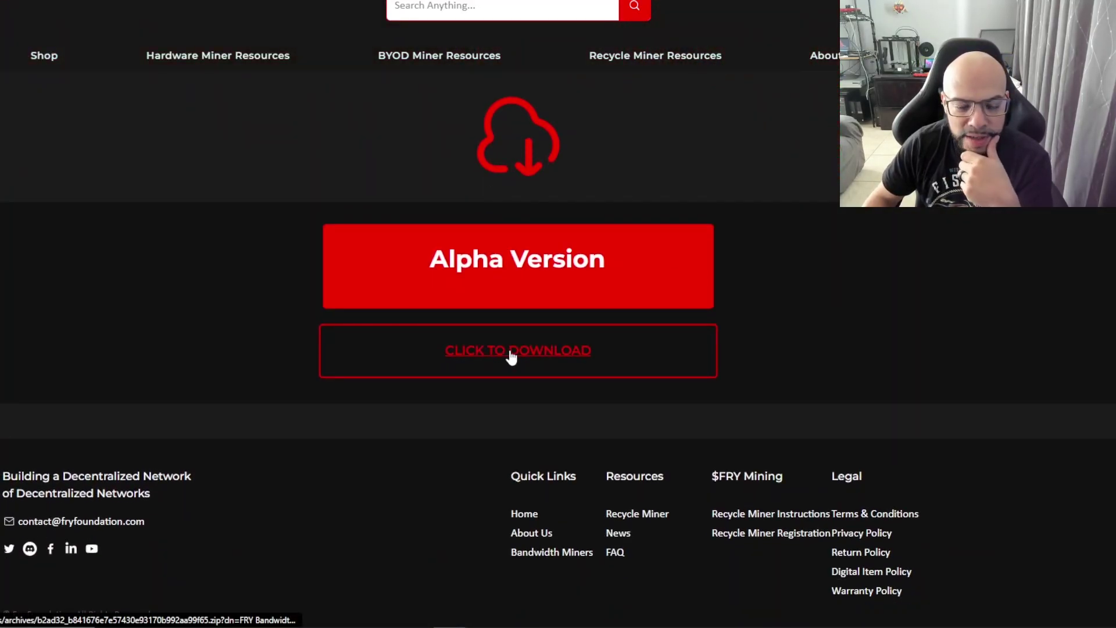
click(509, 349)
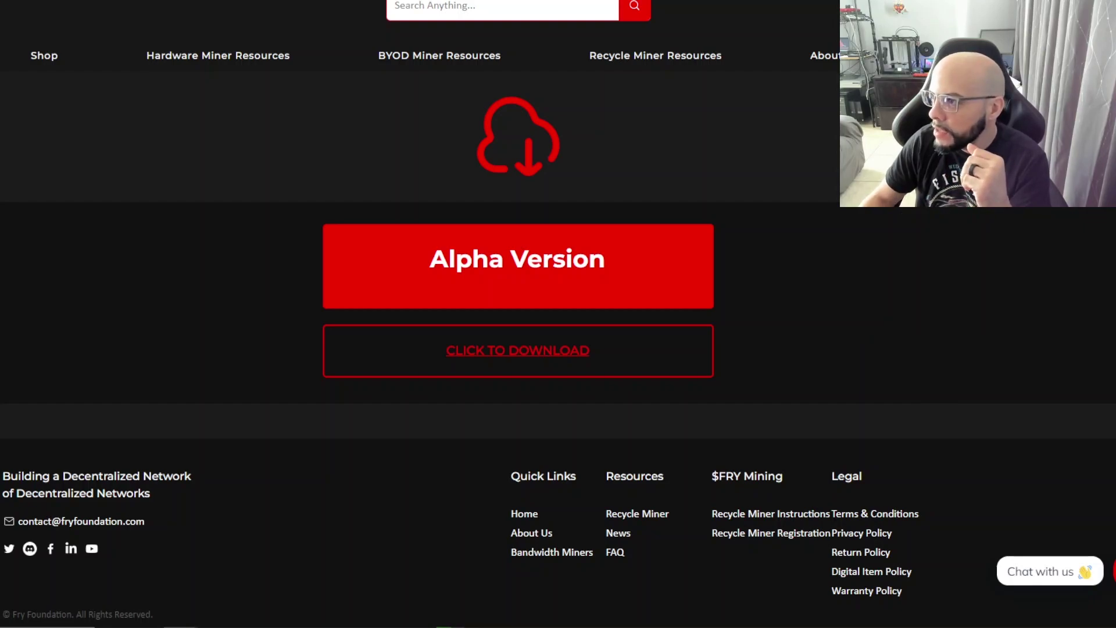
- Bring the Downloads window into view and bring up actions for FRY Bandwidth Installer v3.1.zip
drag(1004, 18, 663, 67)
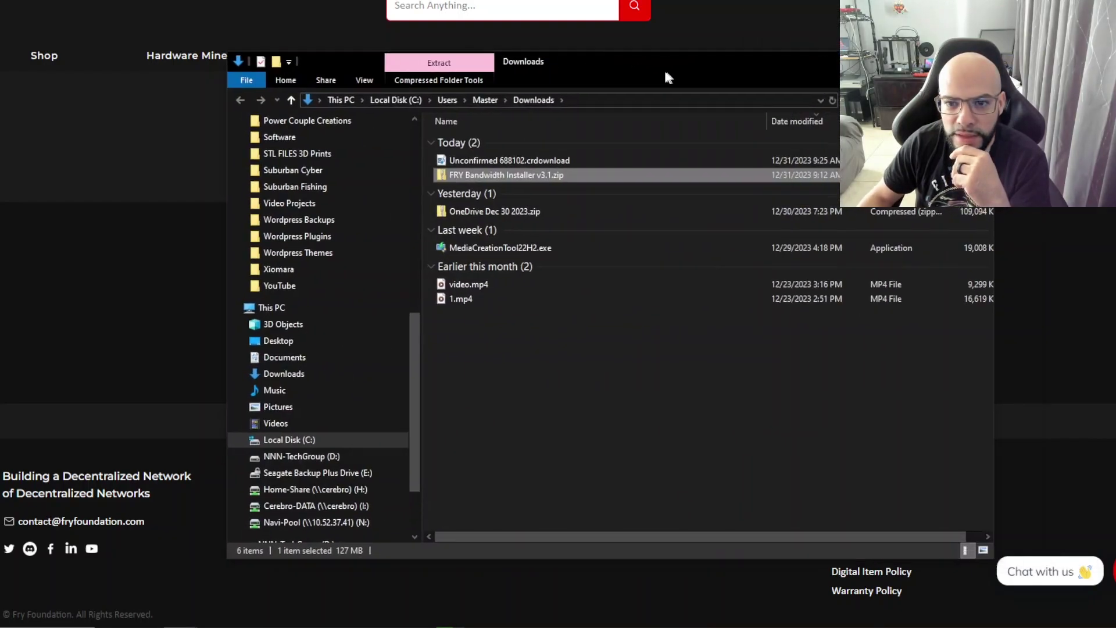
right_click(541, 177)
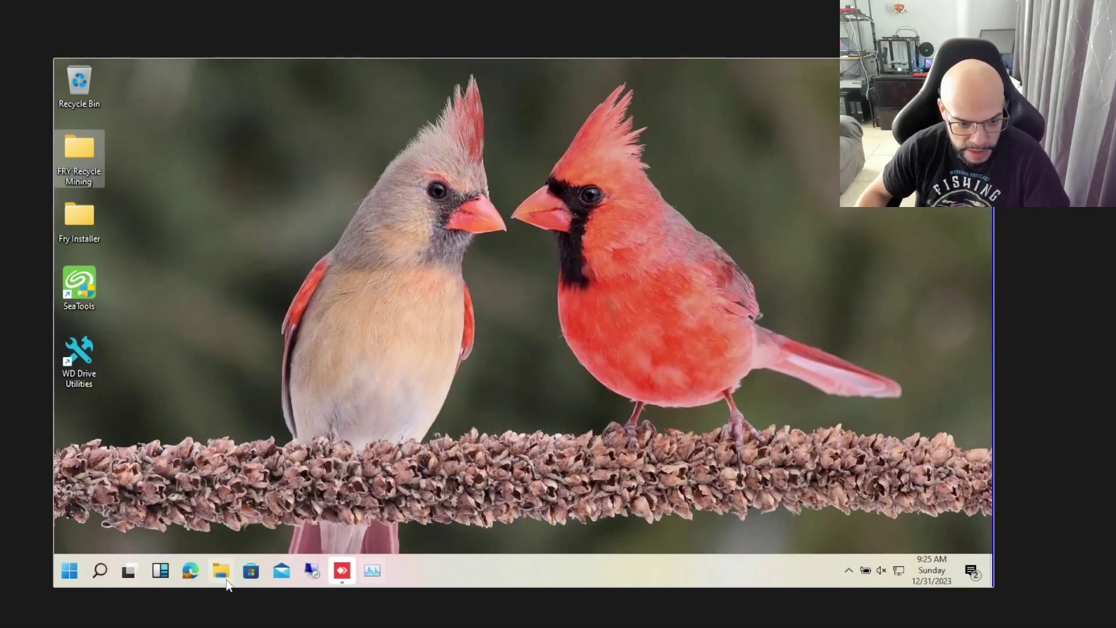
- Open Navi-Pool (N:) > Fry Installer and delete the old installer and uninstaller executables
click(221, 571)
double_click(493, 460)
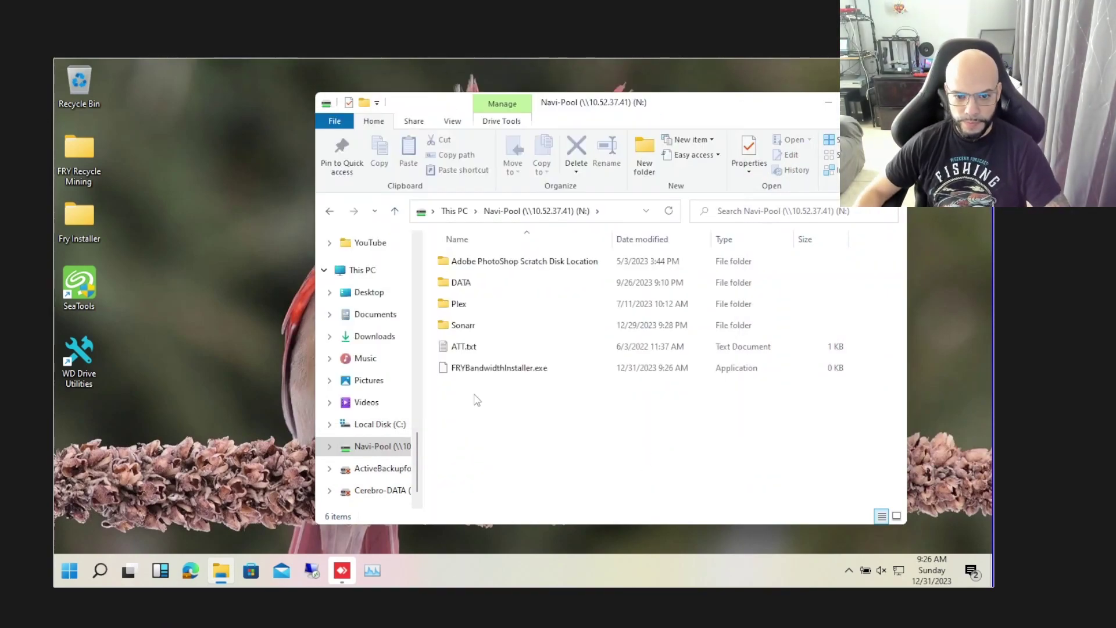
double_click(93, 230)
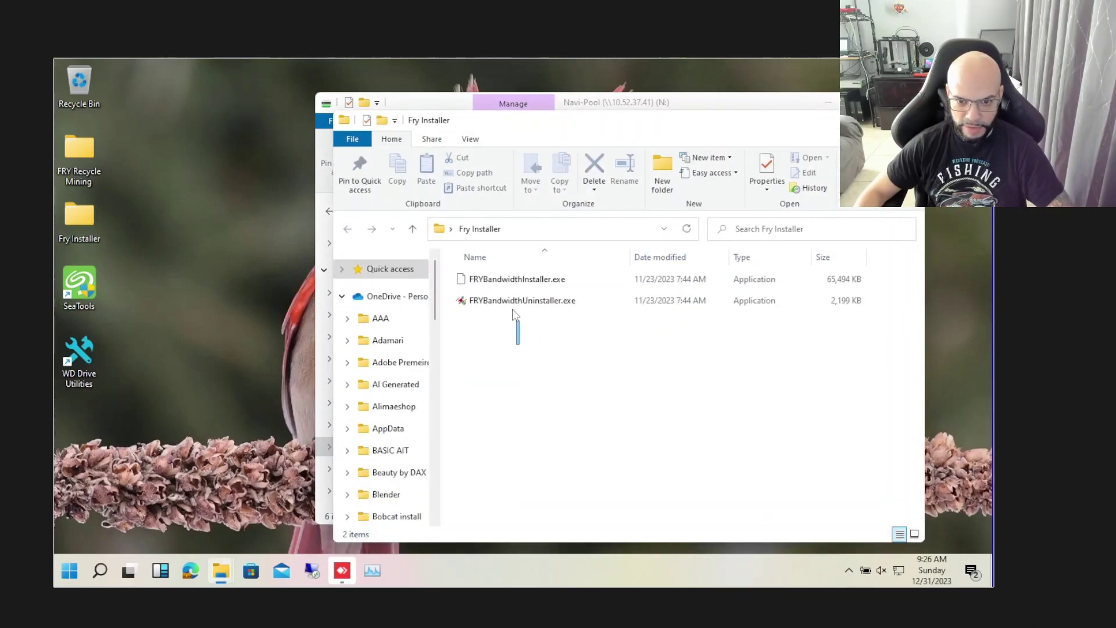
drag(513, 314, 515, 269)
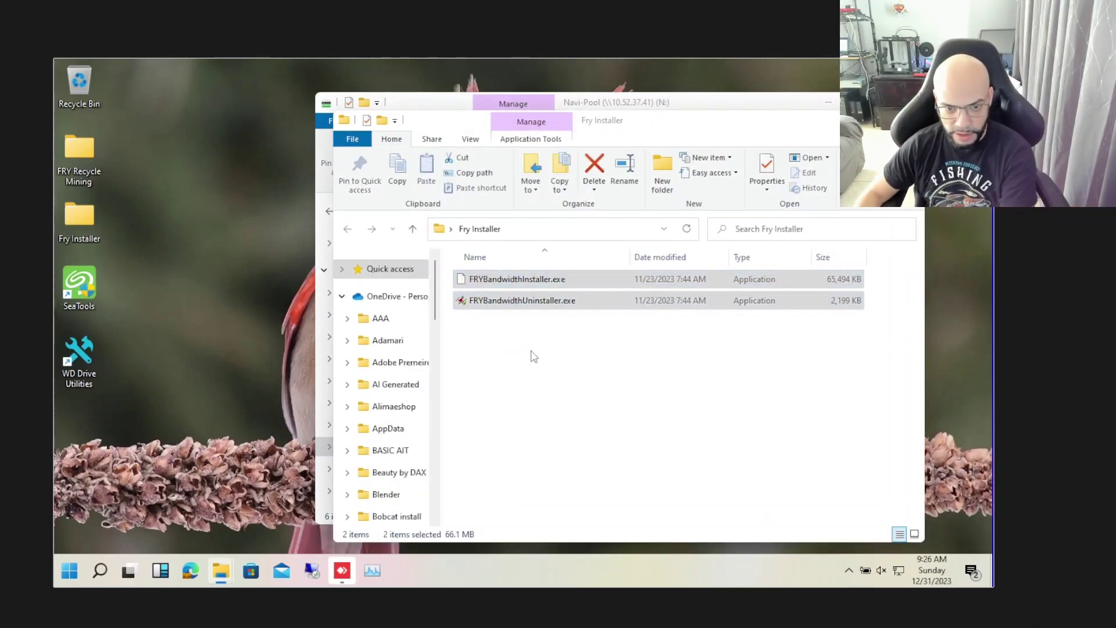
key(Delete)
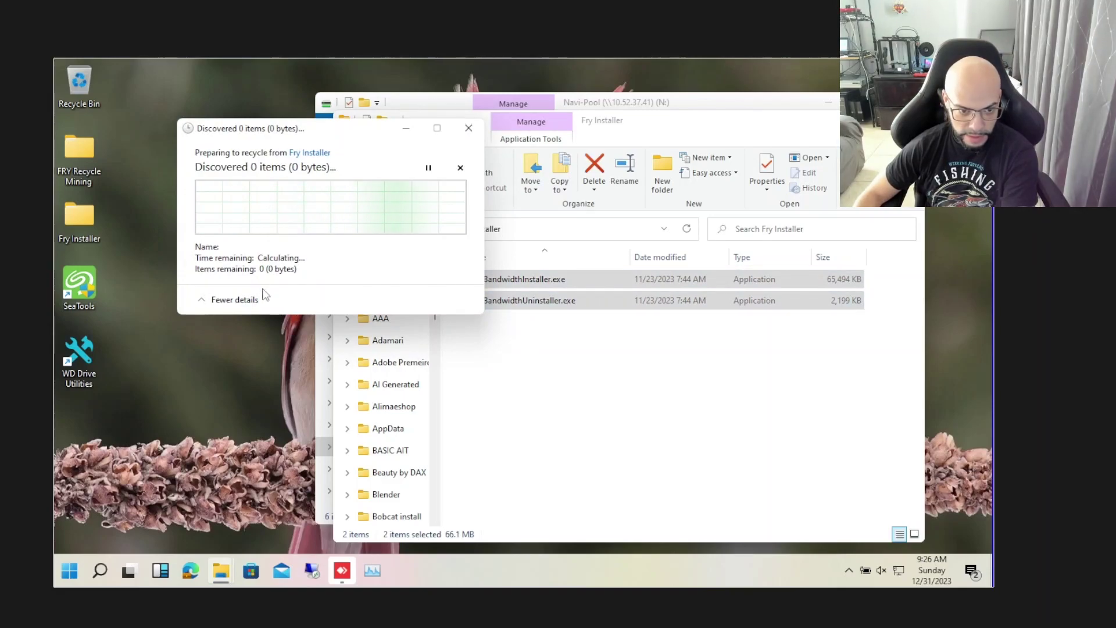
- Arrange the Fry Installer and Navi-Pool windows side by side and select Navi-Pool's uninstaller
click(561, 307)
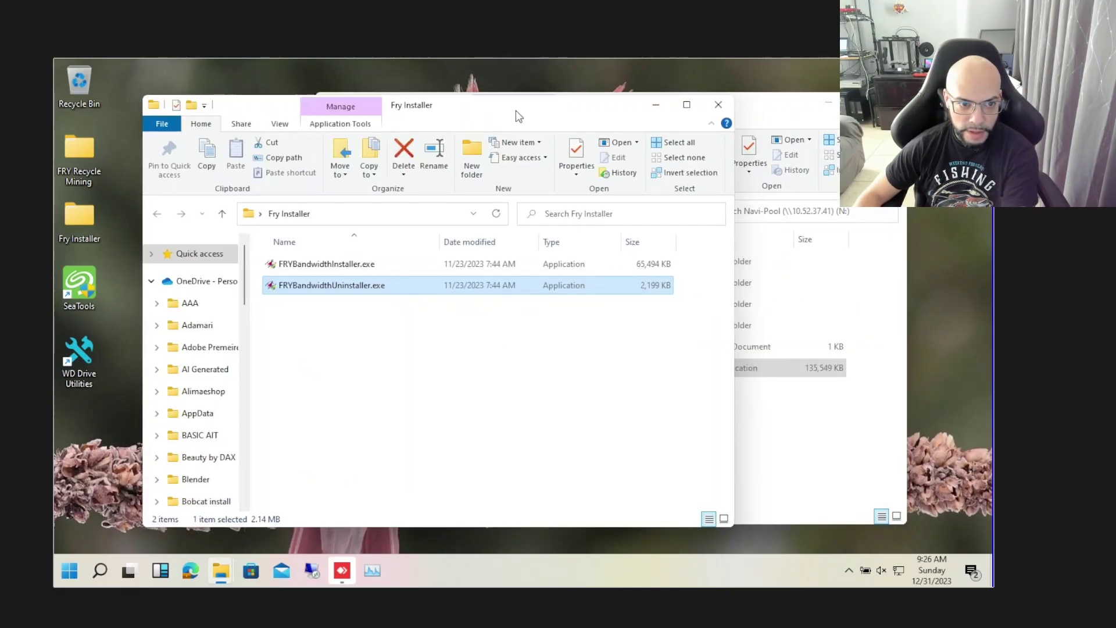
drag(705, 131, 464, 111)
click(722, 155)
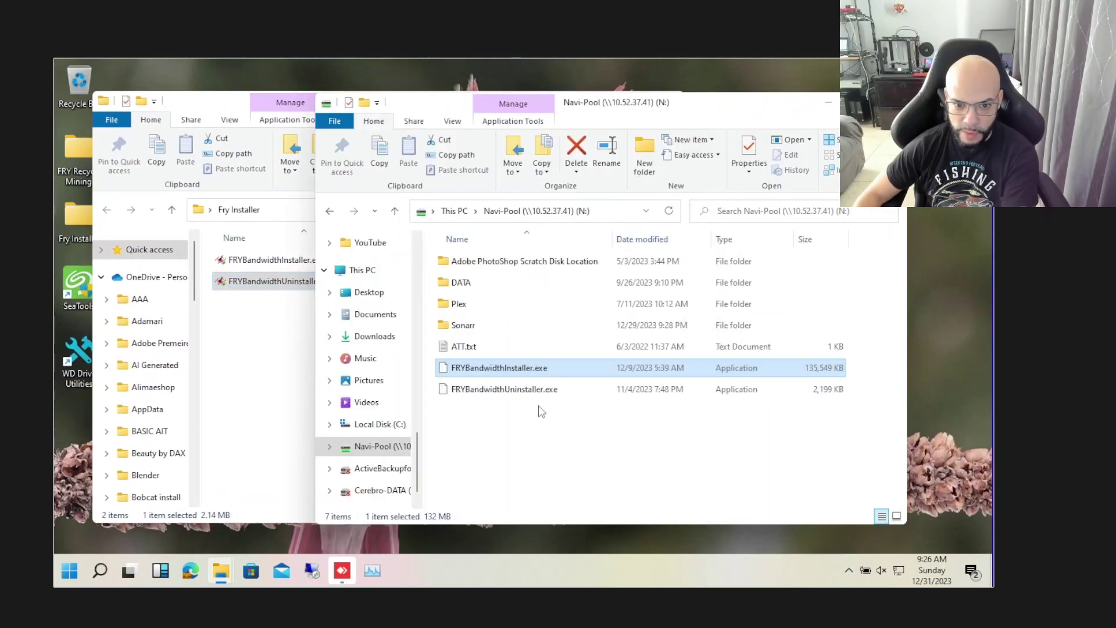
click(551, 424)
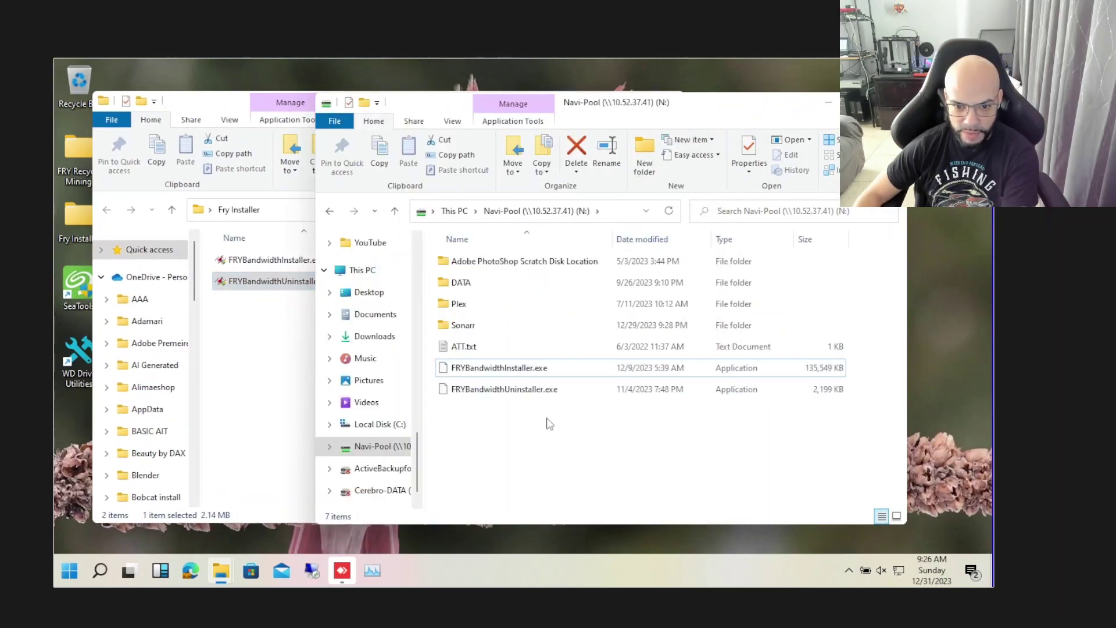
click(501, 388)
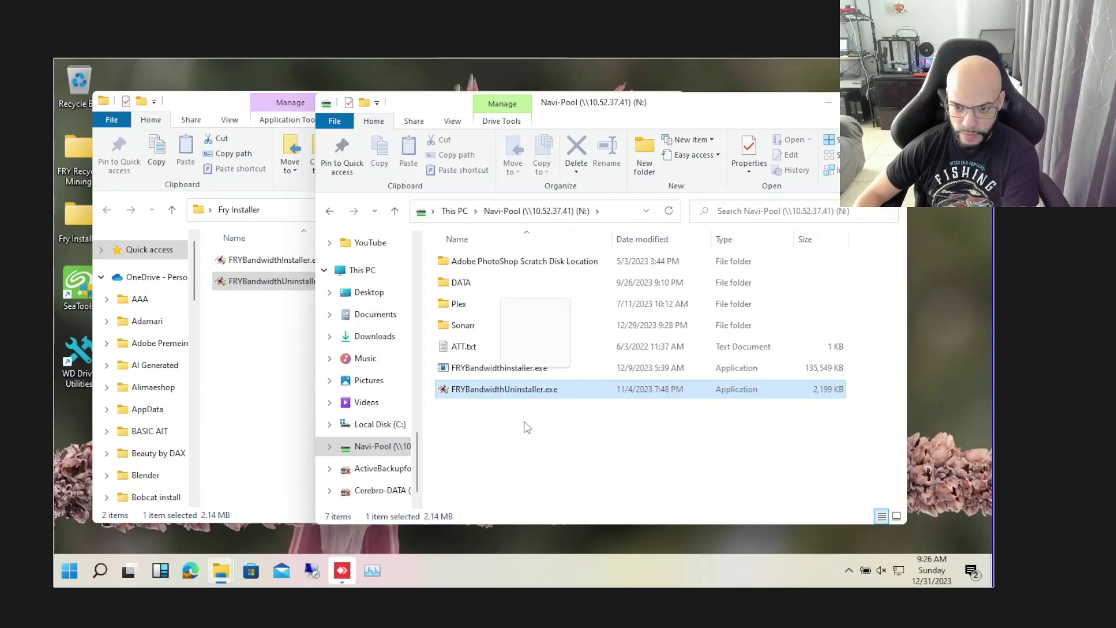
- Compare the old executables in Fry Installer against the newer pair on Navi-Pool
click(314, 271)
key(ctrl+a)
drag(395, 101, 581, 103)
click(472, 321)
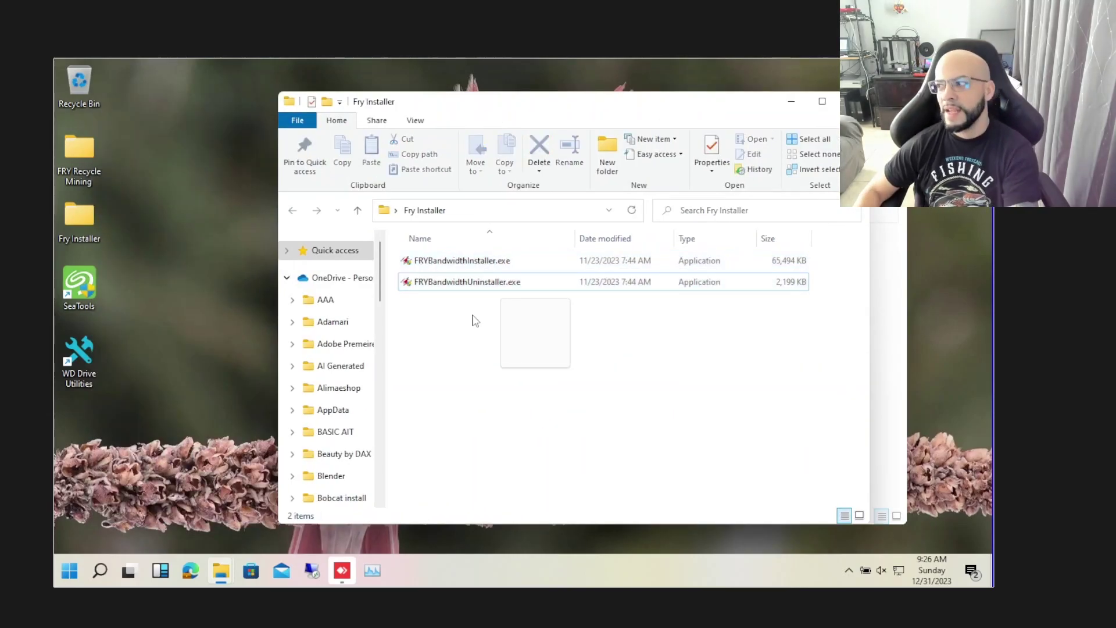
mouse_move(468, 281)
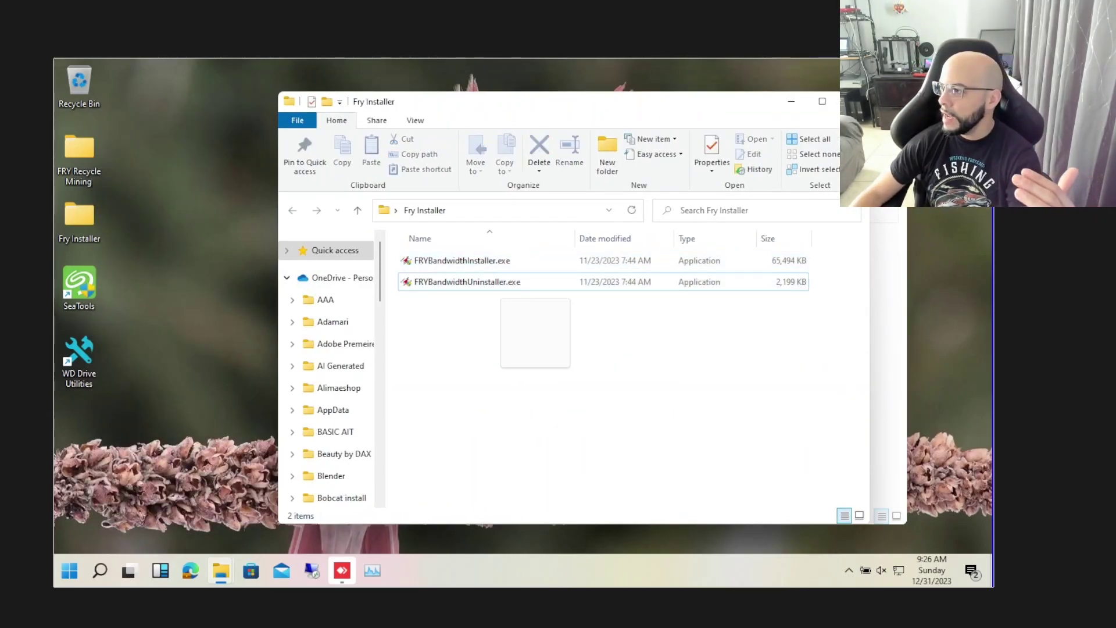
click(578, 286)
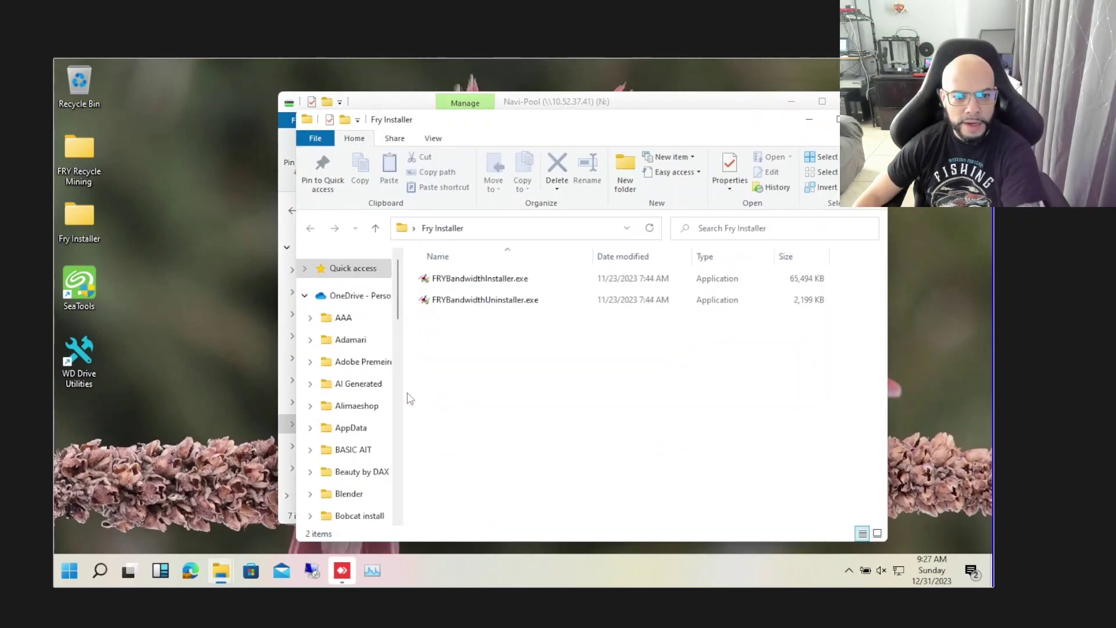
- Delete both old executables from Fry Installer and switch to the Navi-Pool window
click(454, 279)
drag(475, 324, 465, 278)
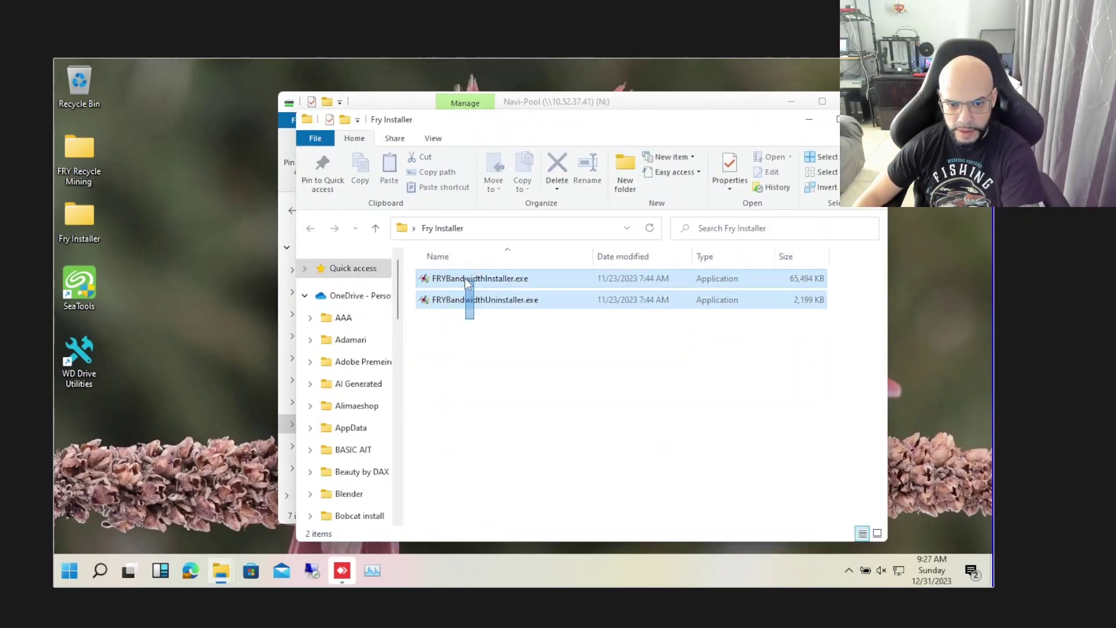
key(Delete)
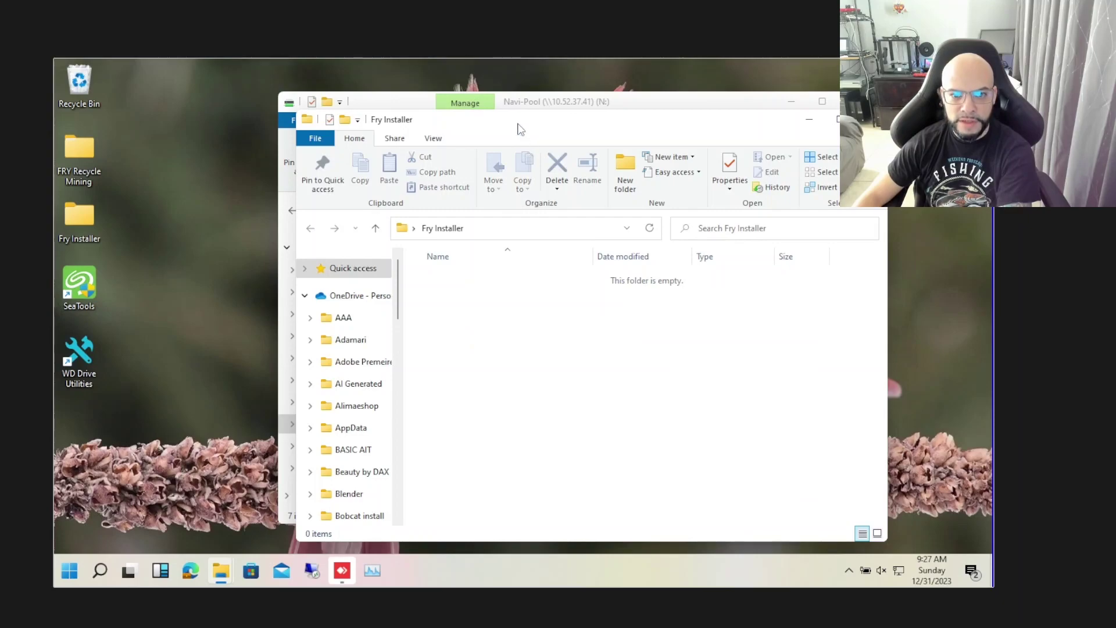
drag(518, 129, 590, 121)
click(444, 107)
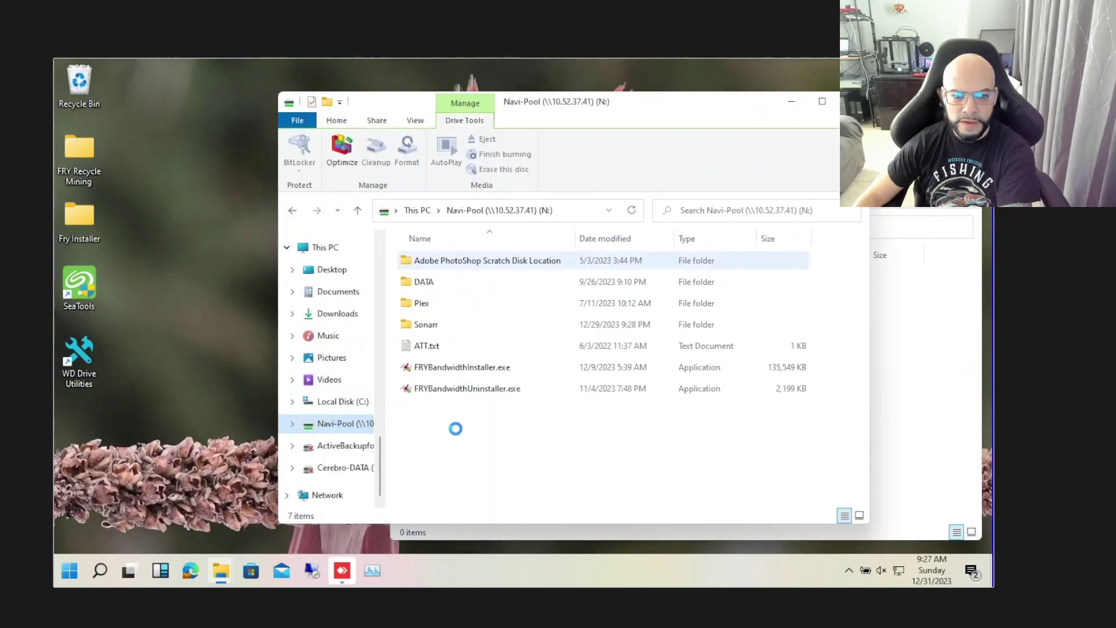
- Cut the new FRYBandwidthInstaller.exe and FRYBandwidthUninstaller.exe from Navi-Pool
click(454, 367)
click(462, 393)
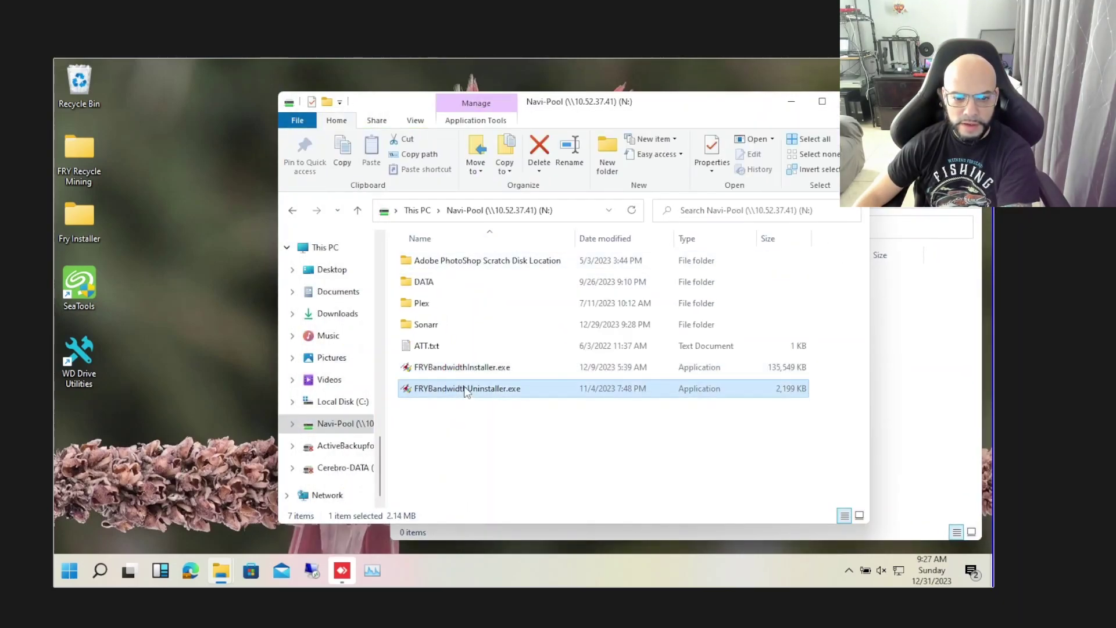
right_click(466, 391)
click(478, 436)
click(480, 390)
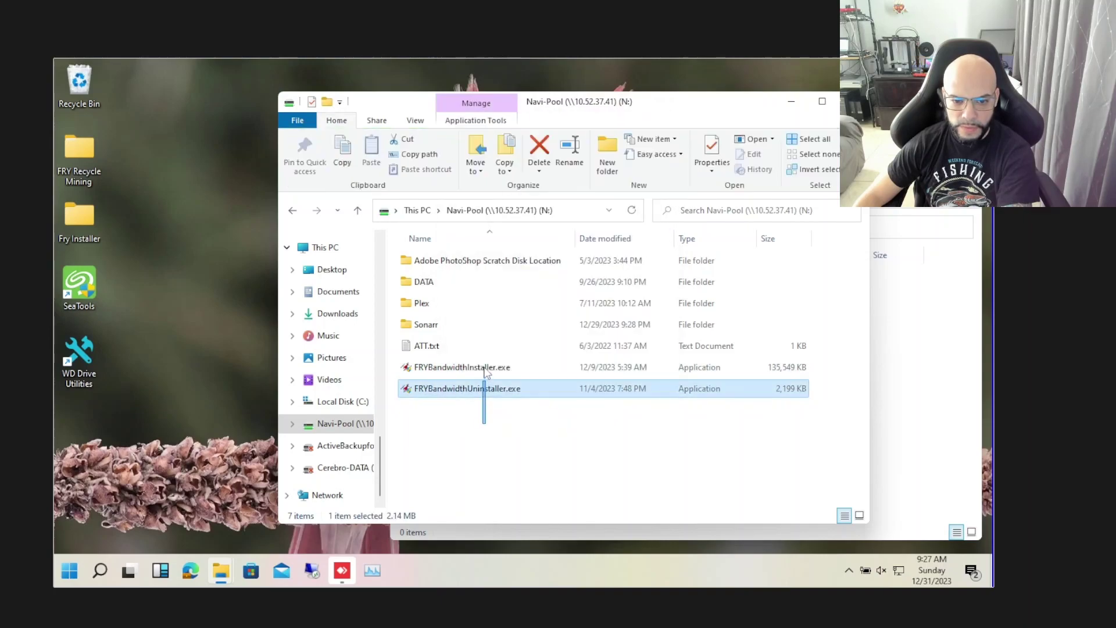
ctrl+click(486, 369)
right_click(486, 371)
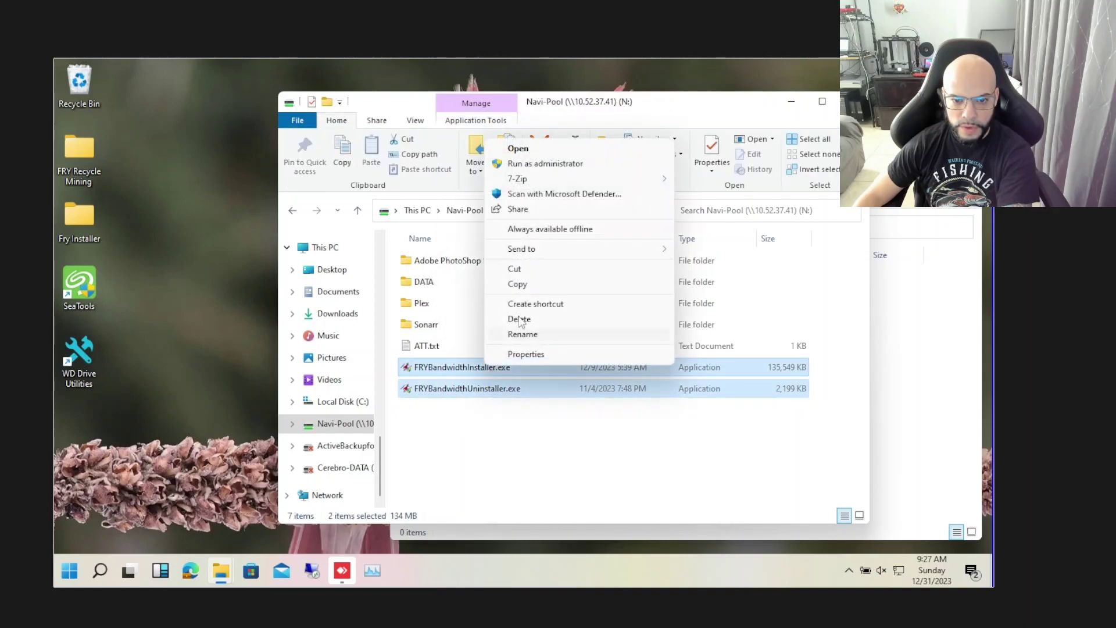
click(537, 272)
- Paste both new executables into the empty Fry Installer folder
click(913, 331)
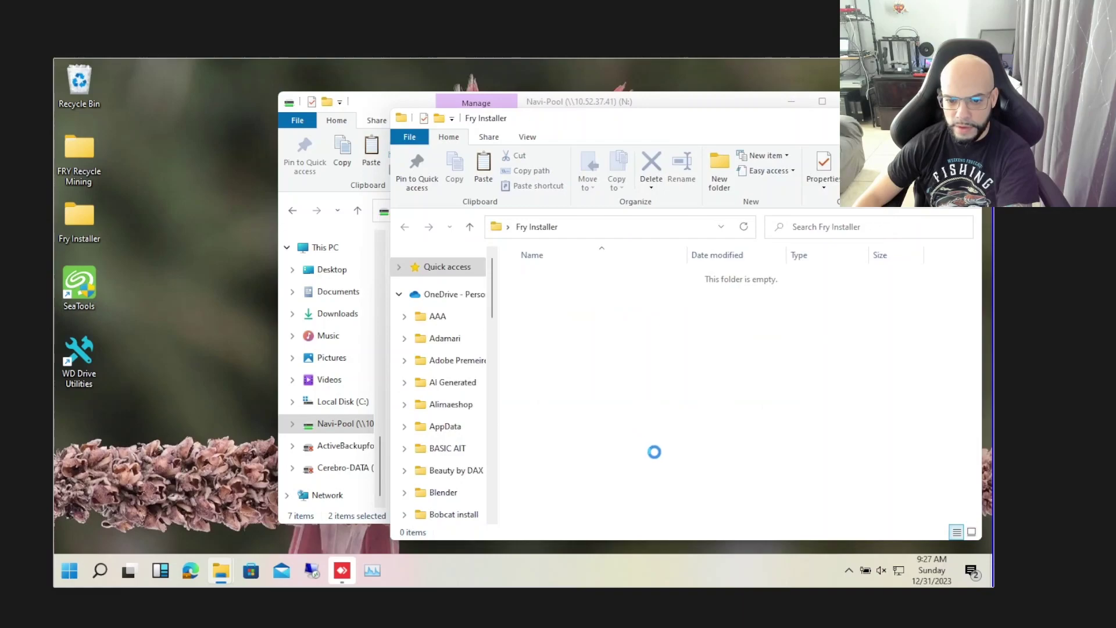
right_click(666, 426)
click(650, 296)
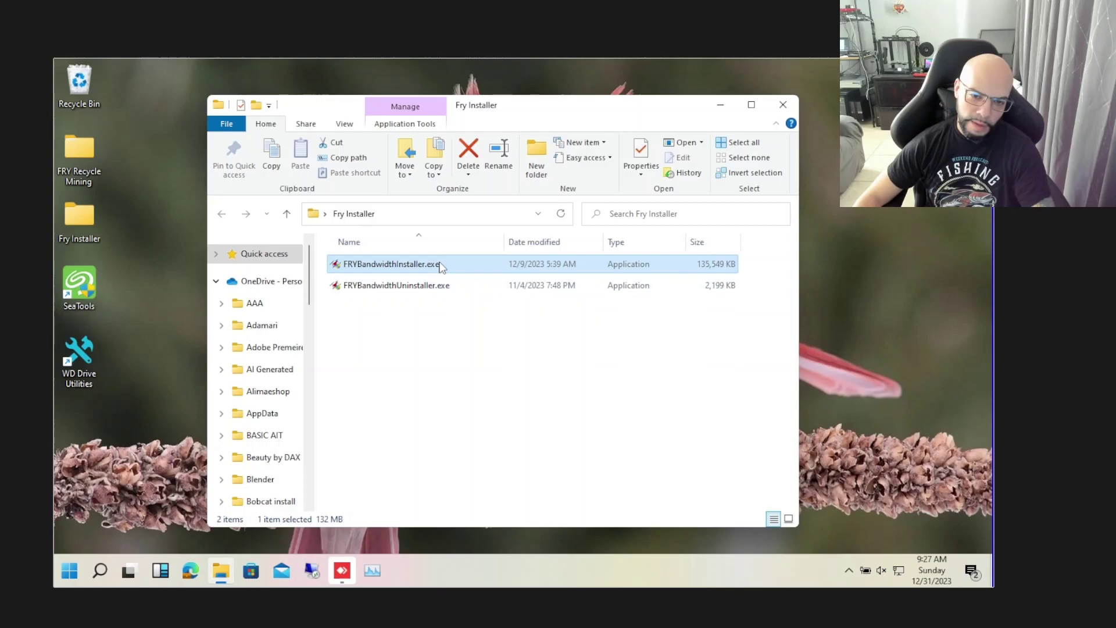
- Run FRYBandwidthInstaller.exe past SmartScreen and dismiss its 'Uninstall Old Version' warning
double_click(441, 267)
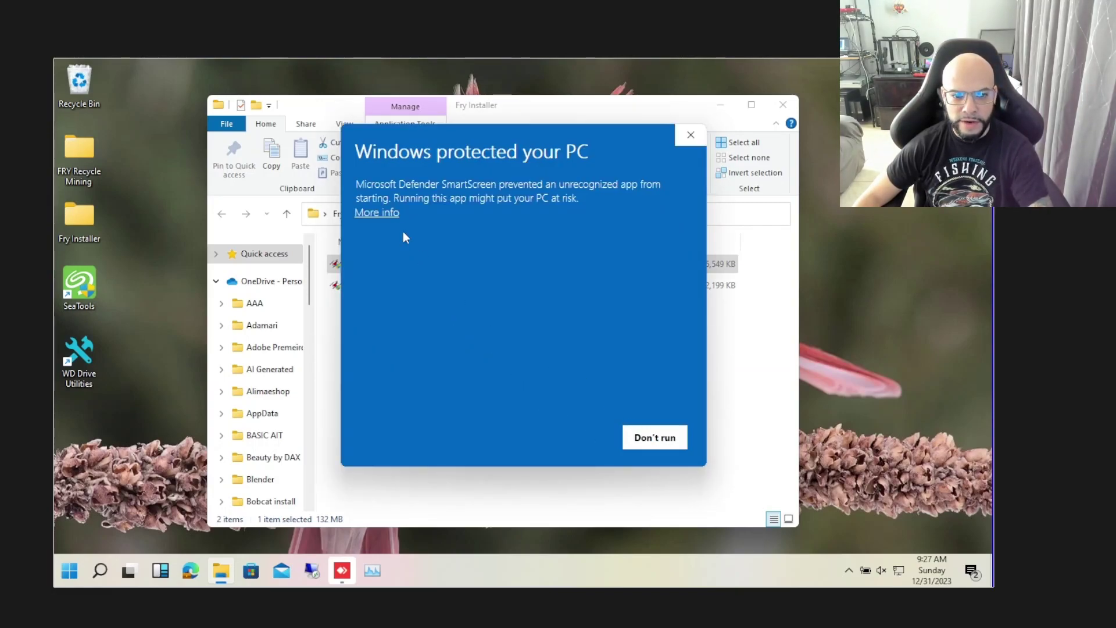
click(395, 213)
click(552, 443)
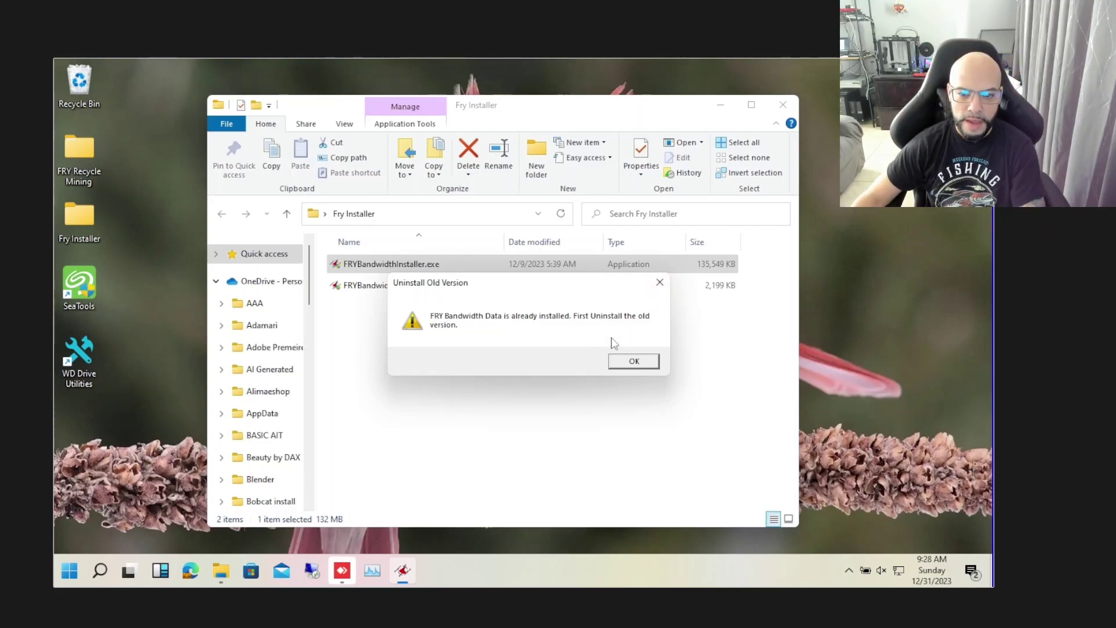
click(659, 284)
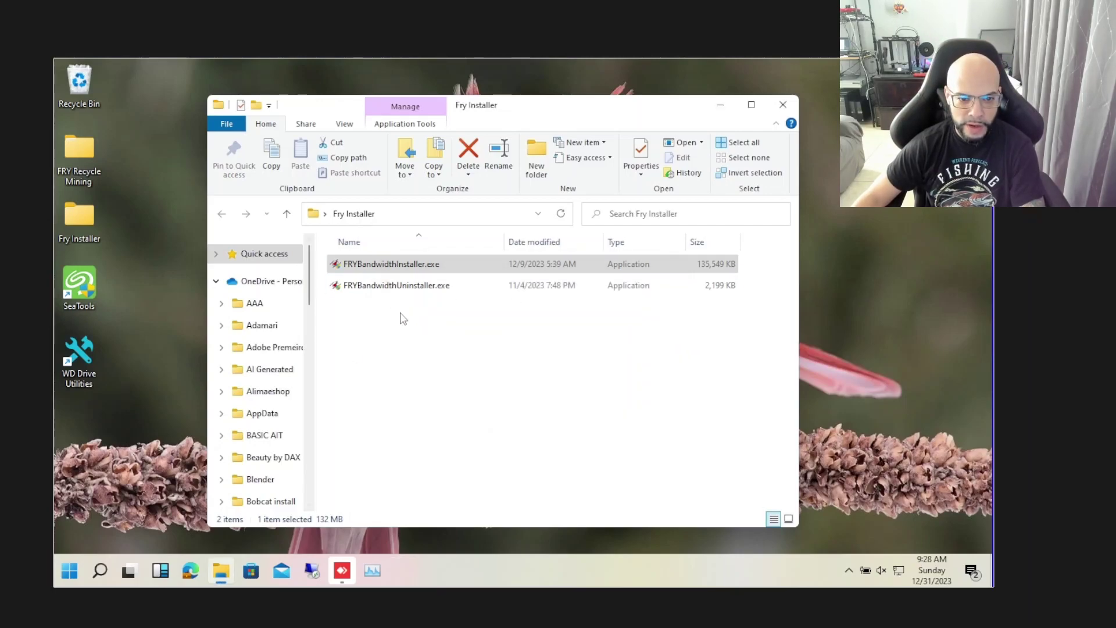
- Run FRYBandwidthUninstaller.exe past SmartScreen and approve its UAC prompt
double_click(399, 286)
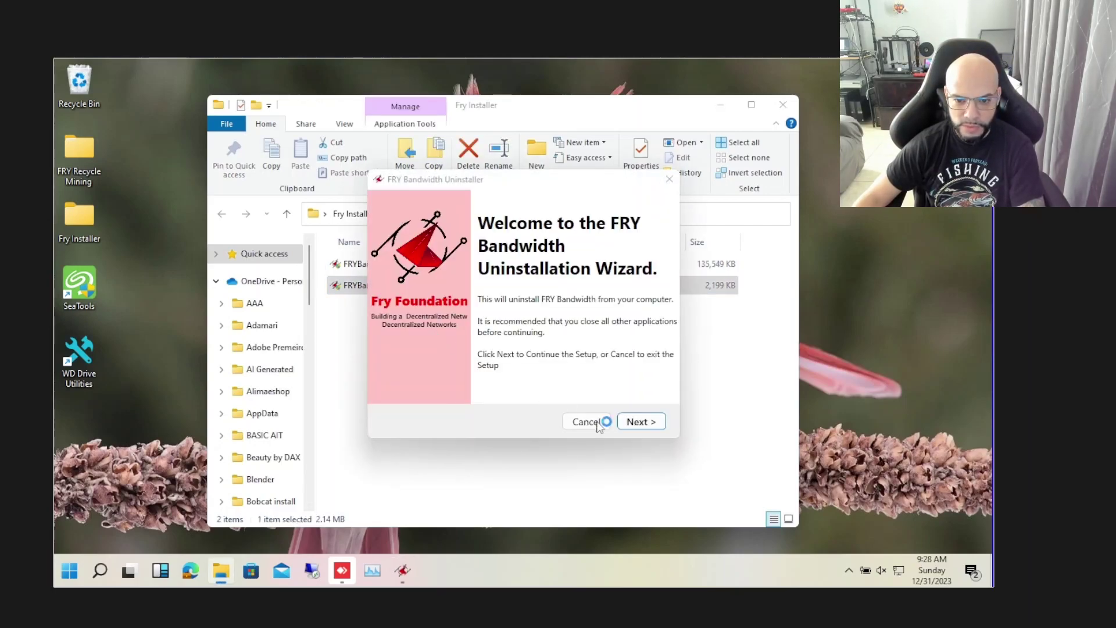
click(631, 425)
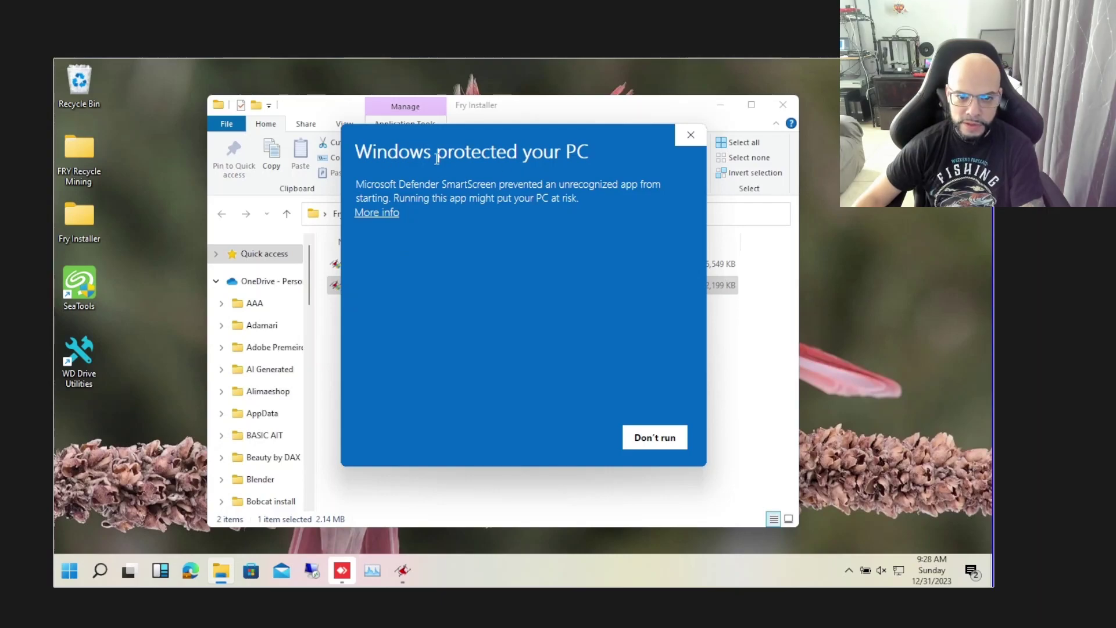
drag(436, 157, 556, 174)
click(381, 217)
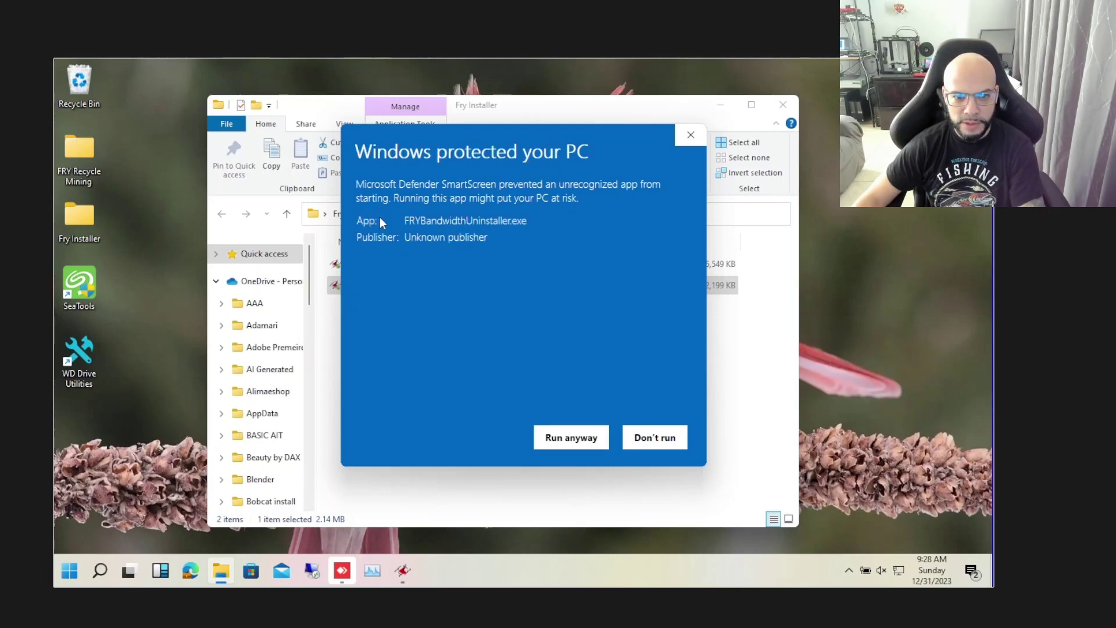
click(568, 442)
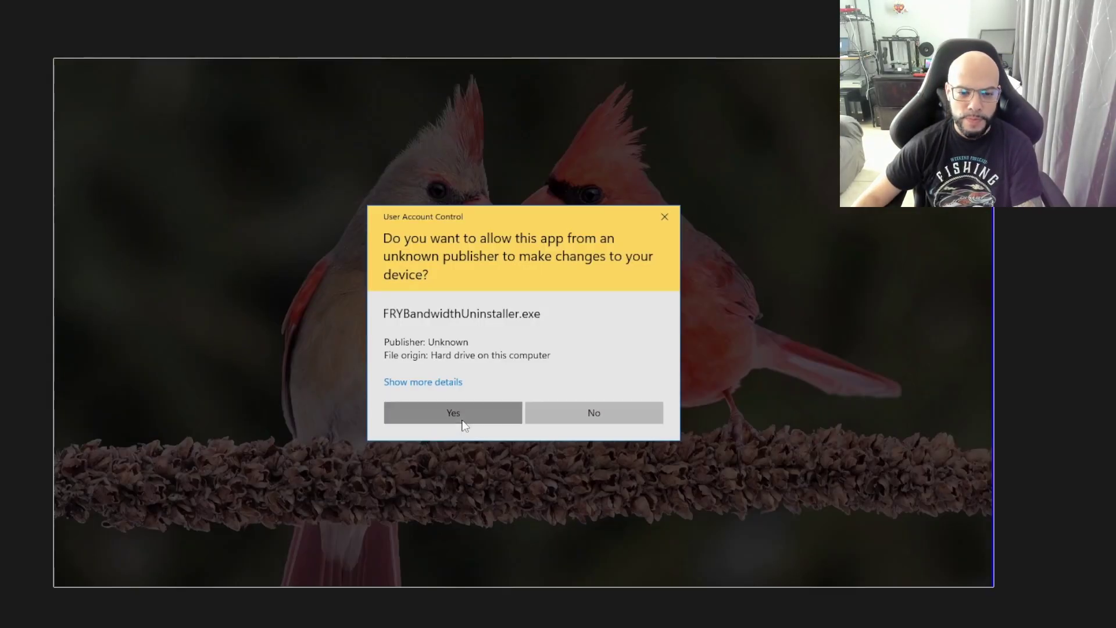
click(462, 418)
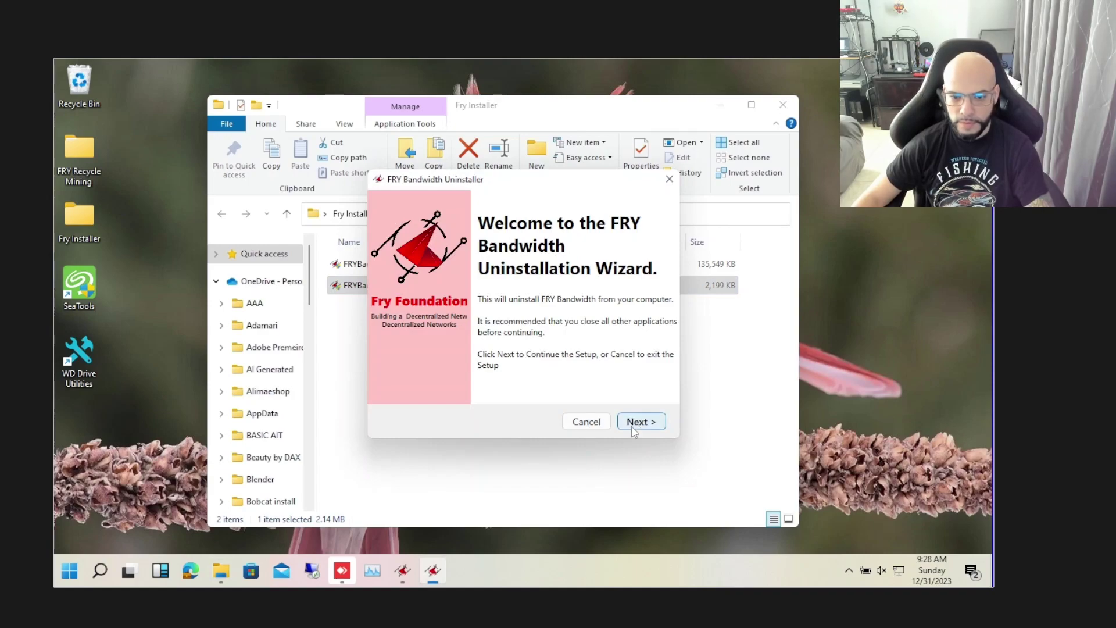
- Remove the old FRY Bandwidth Data, scheduled tasks and power plan, then finish the uninstaller
click(632, 424)
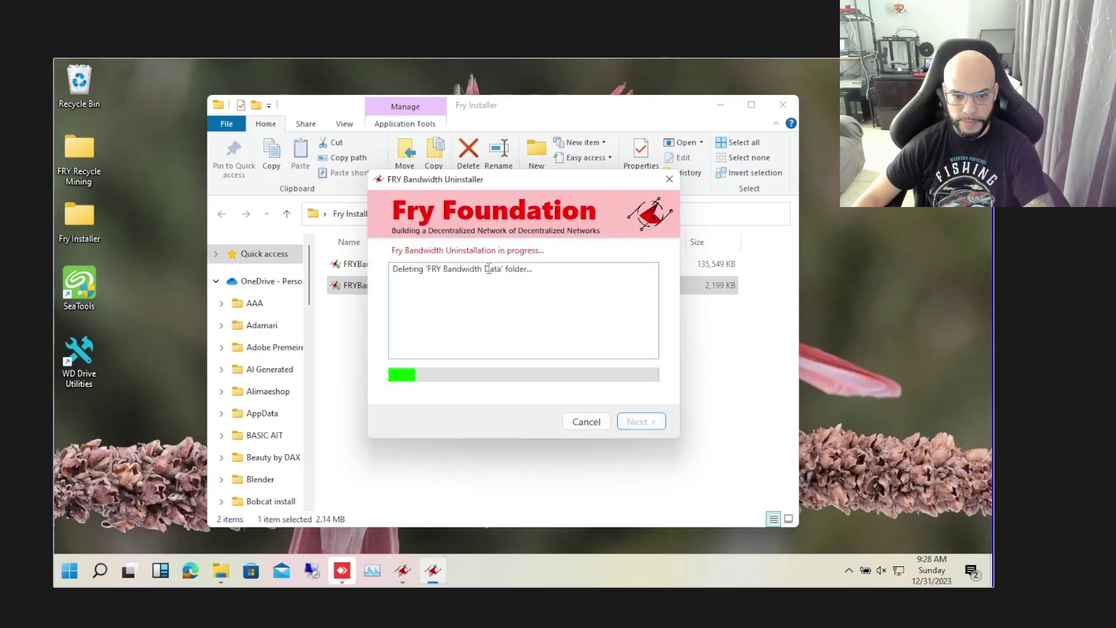
key(Return)
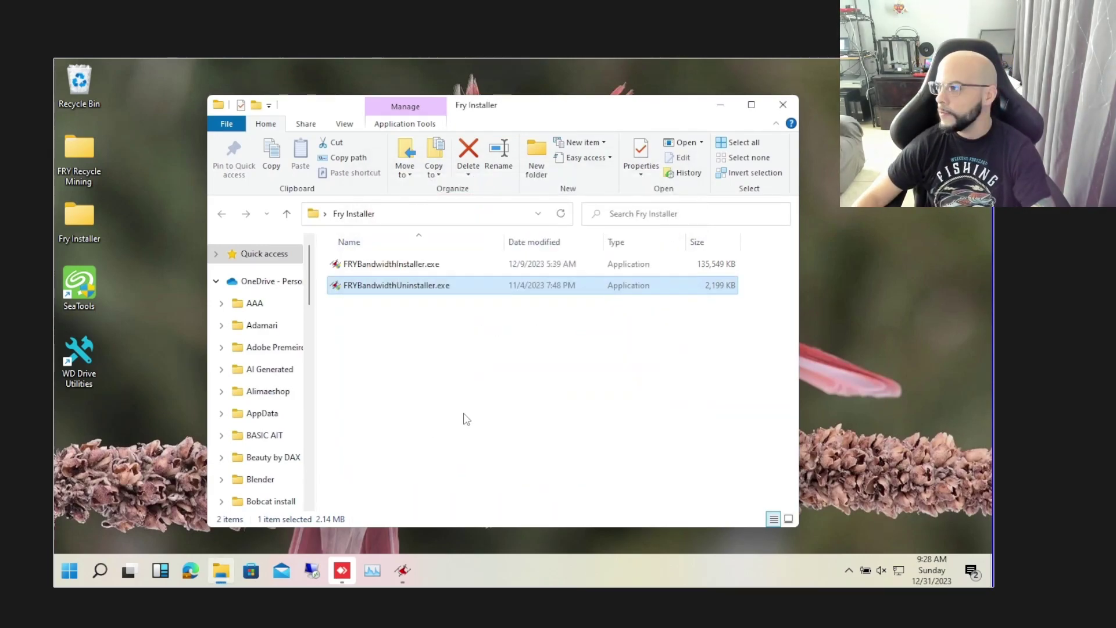
key(Return)
key(Return)
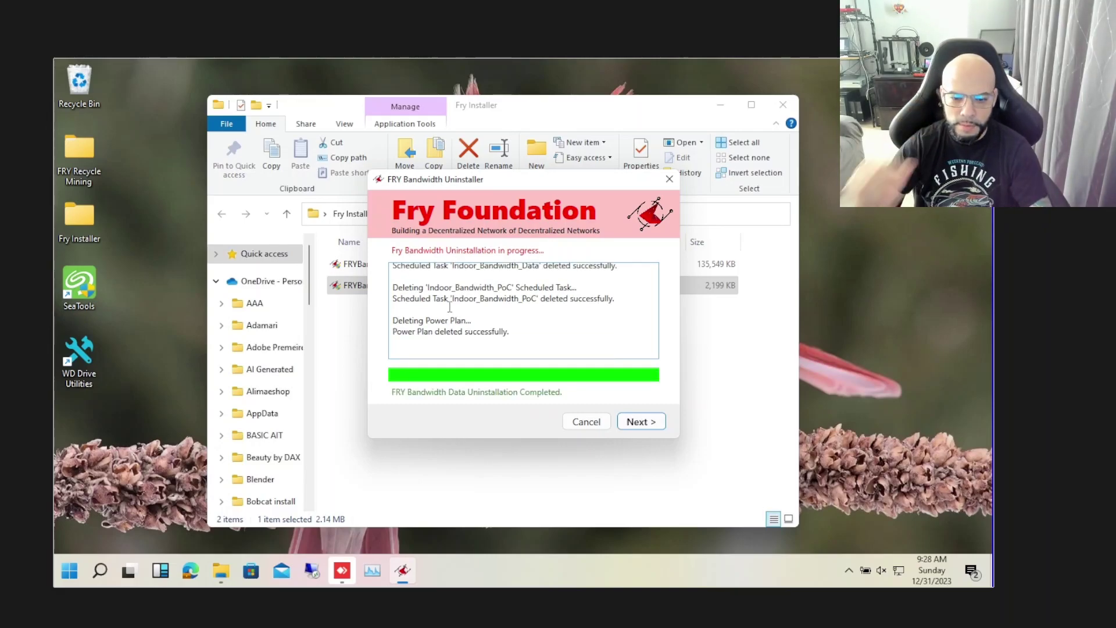
click(633, 421)
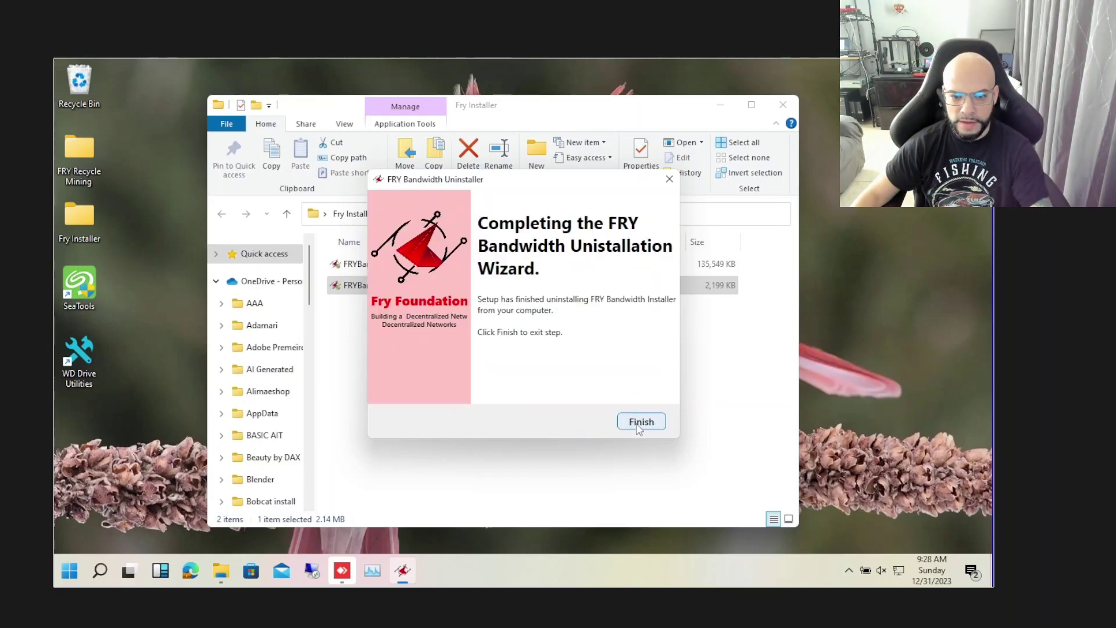
click(642, 423)
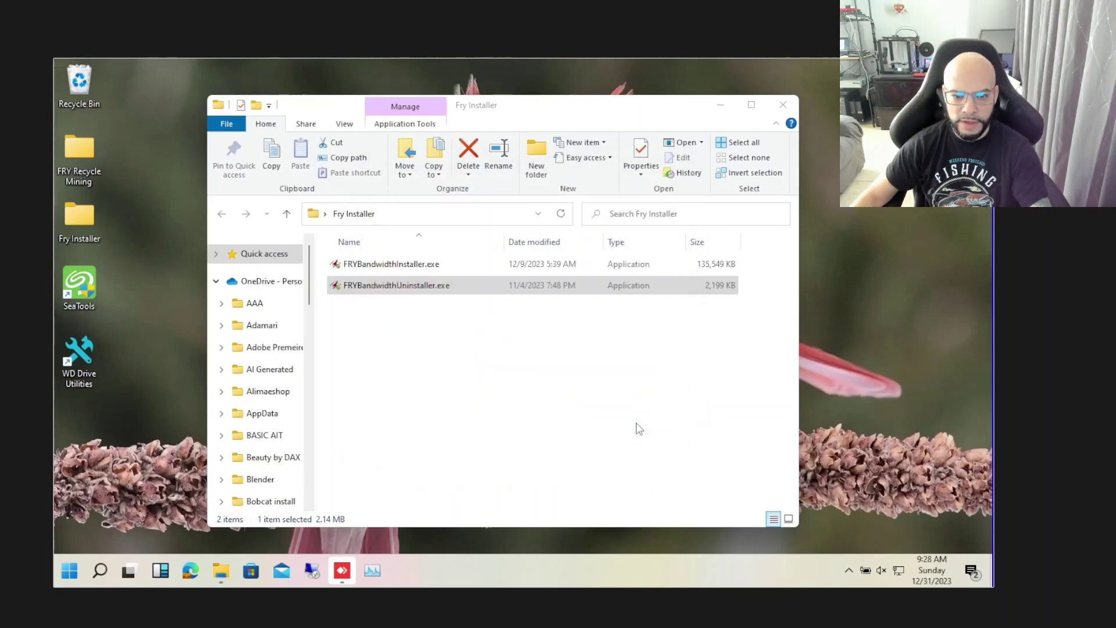
- Launch the new FRY Bandwidth Data installer with admin rights and start installing to the default path
double_click(406, 272)
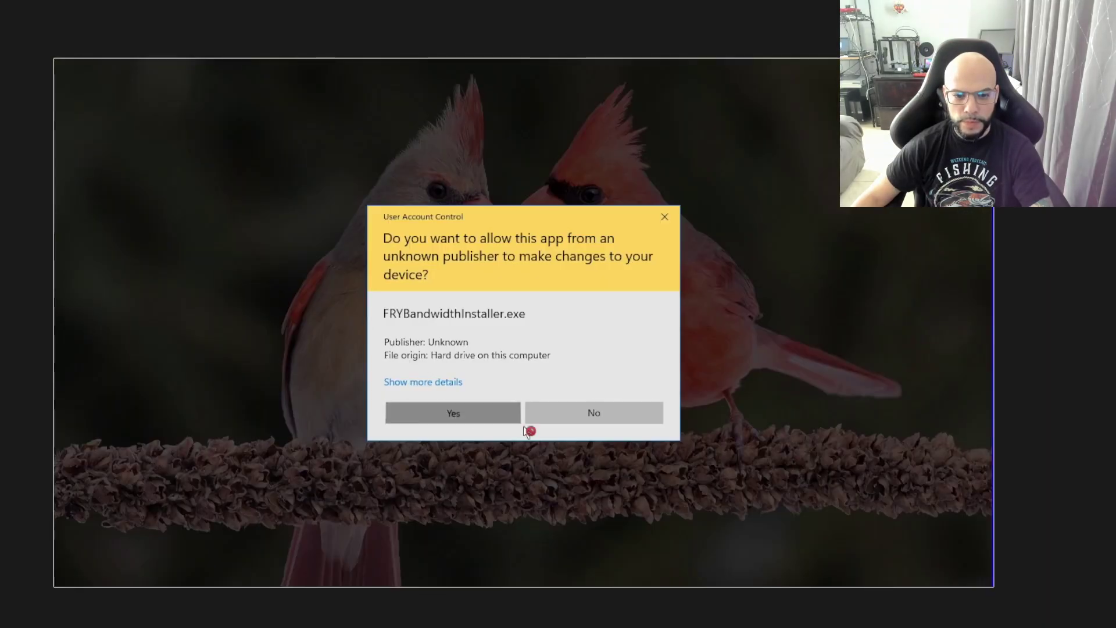
click(456, 415)
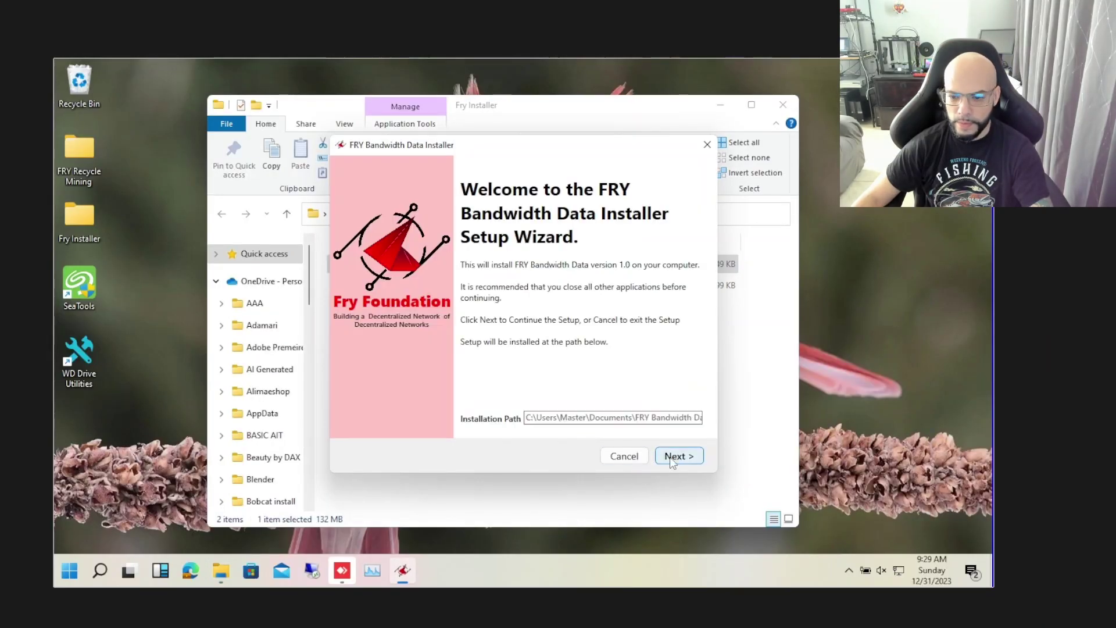
click(679, 457)
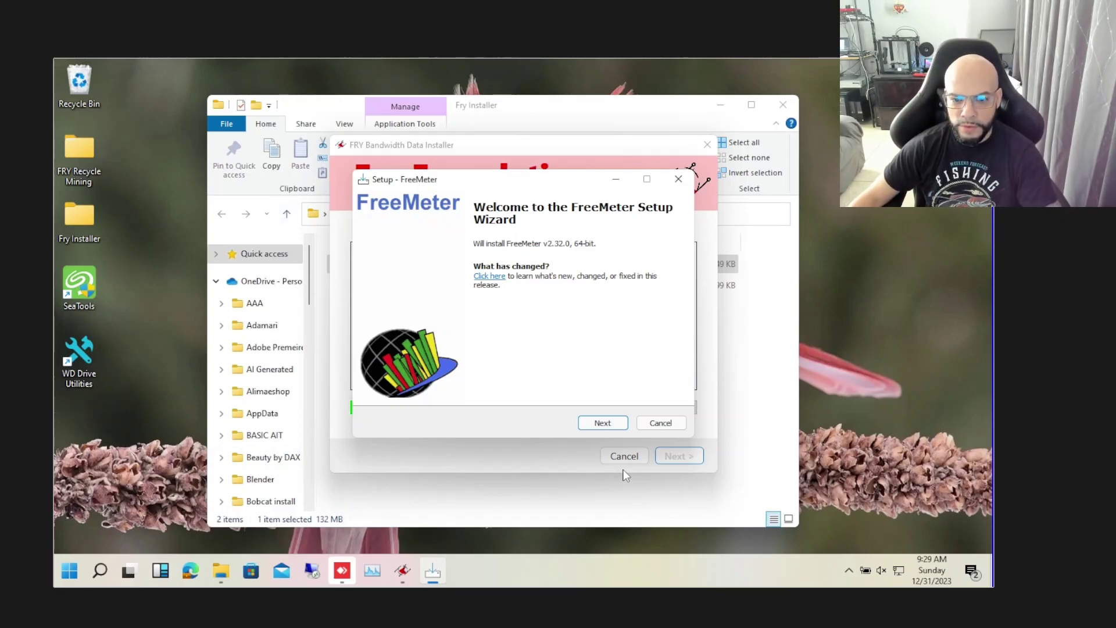
- Install FreeMeter v2.32.0 with the license accepted, default folder and auto-start at logon, then finish
click(610, 424)
click(437, 380)
click(603, 423)
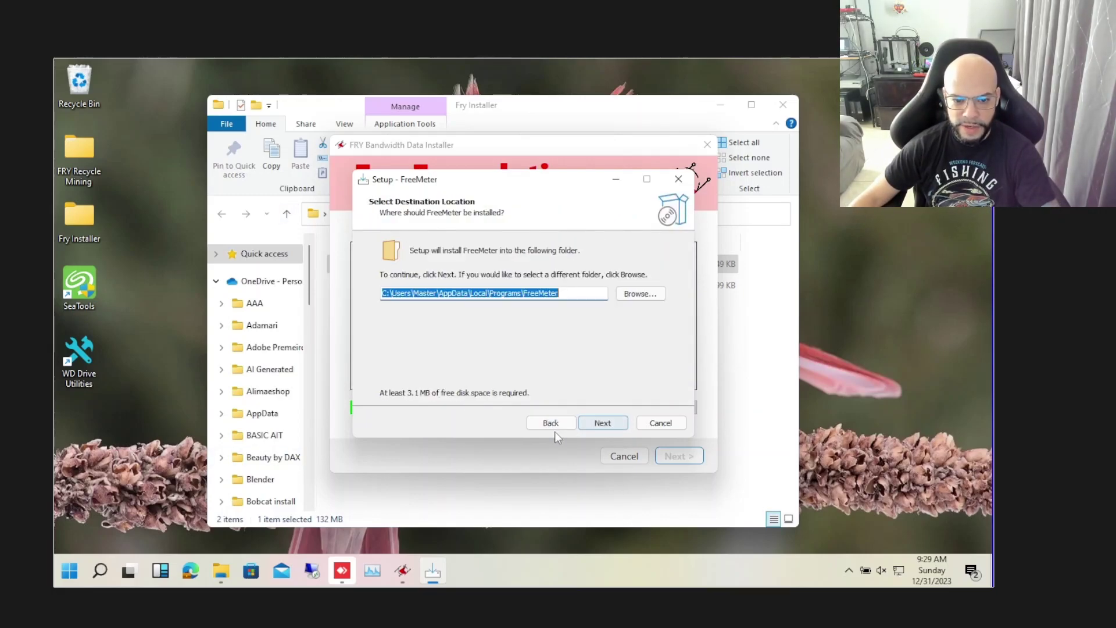
click(602, 422)
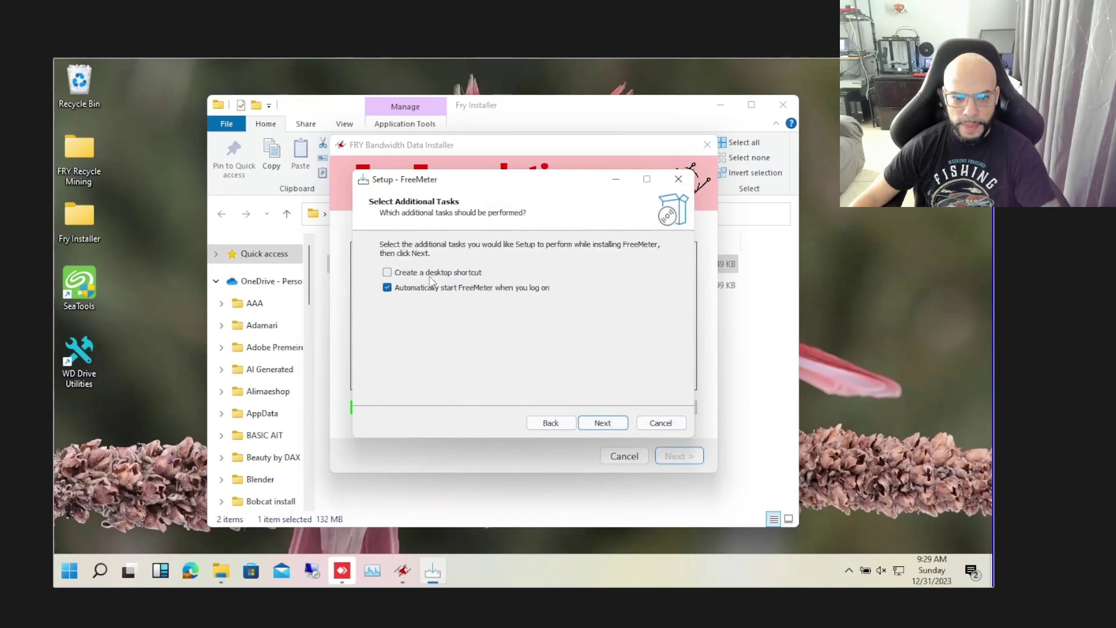
click(600, 420)
click(603, 422)
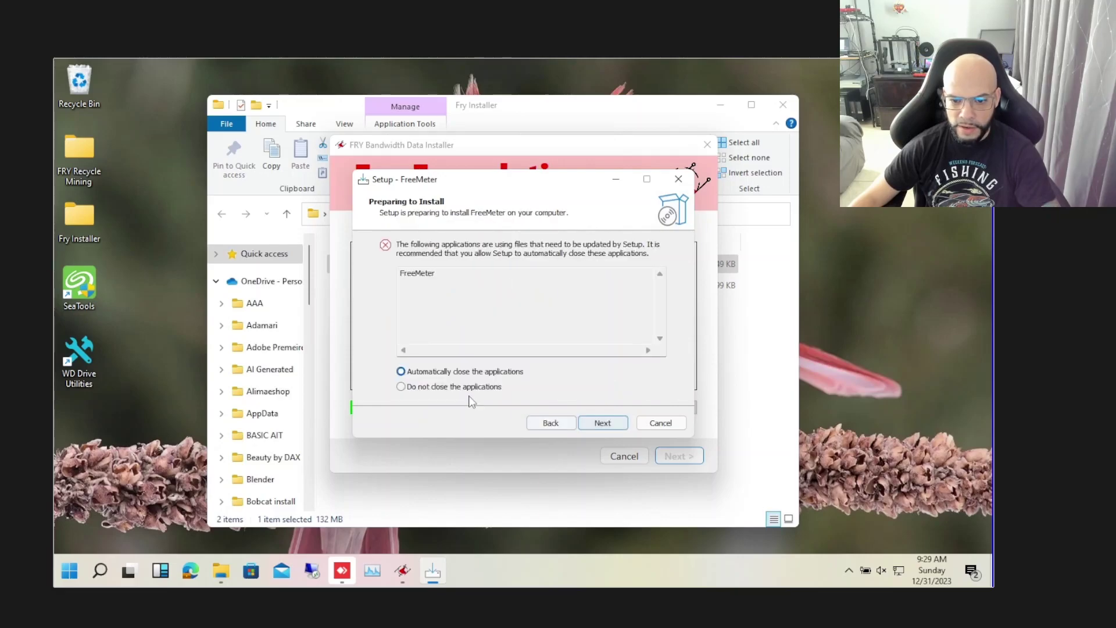
click(613, 424)
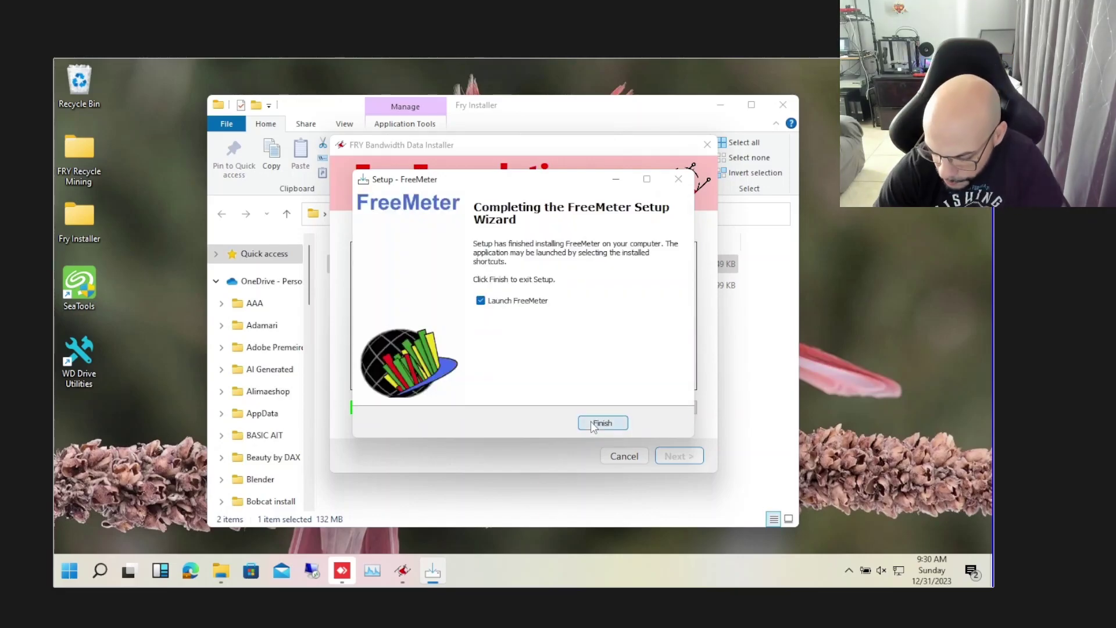
click(592, 424)
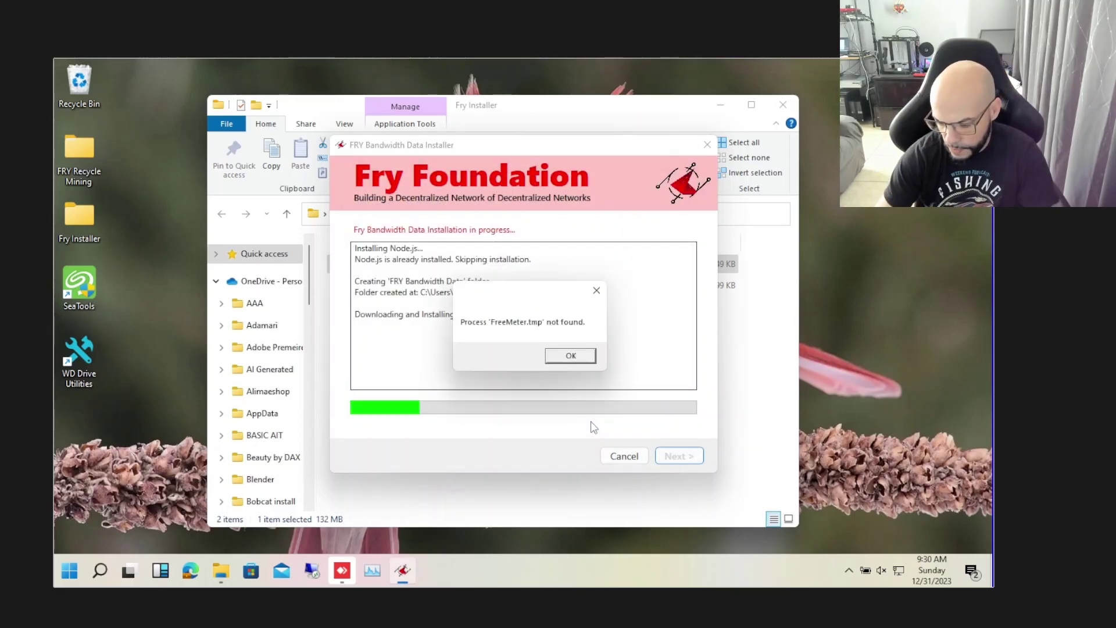
- Dismiss the array-index error and continue past the completed installation log to the secret-phrase prompt
click(572, 360)
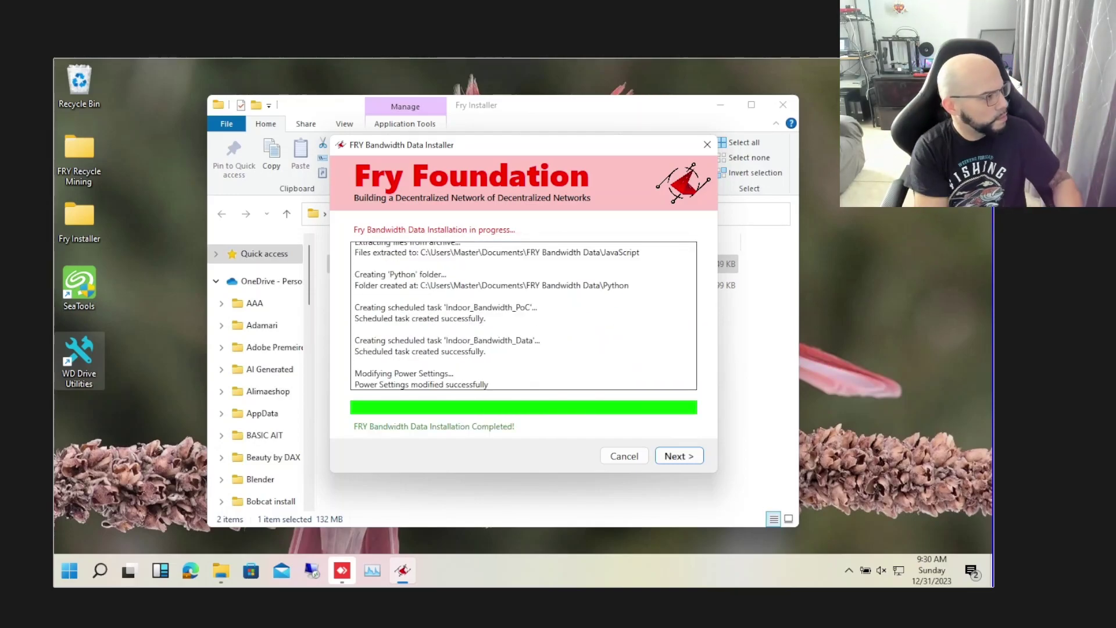
click(659, 464)
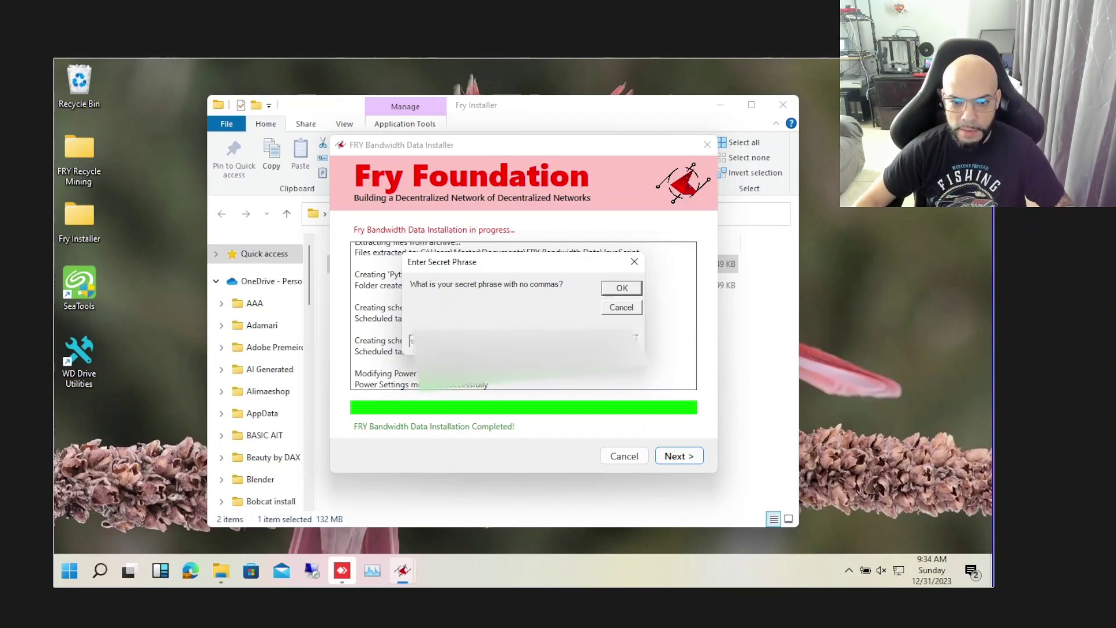
- Submit the secret phrase and finish the FRY Bandwidth Data Installer
key(Return)
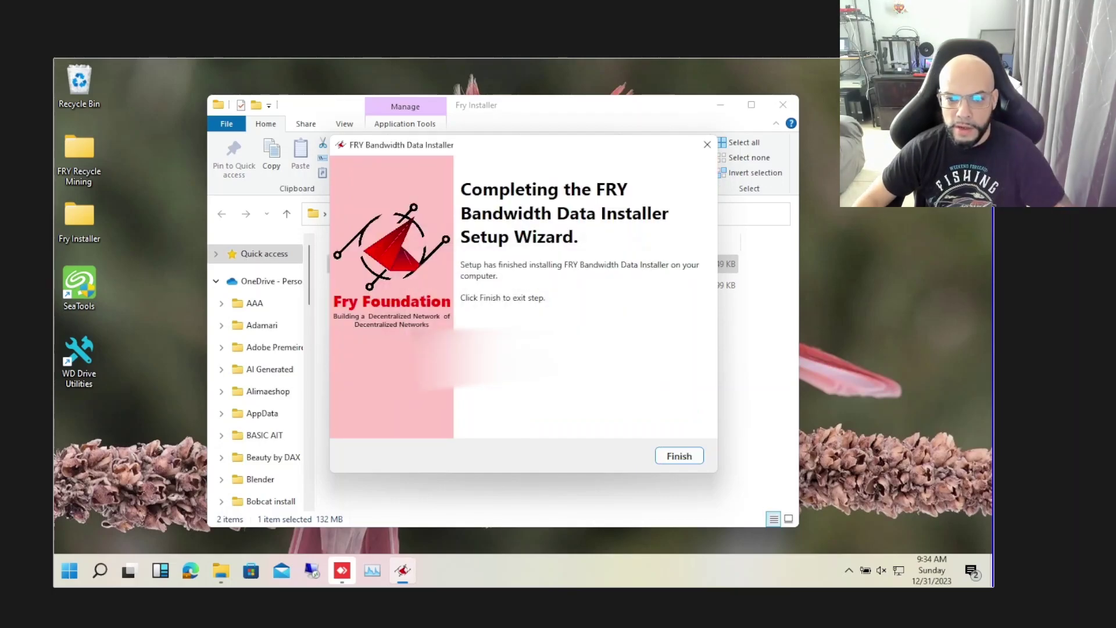
click(679, 455)
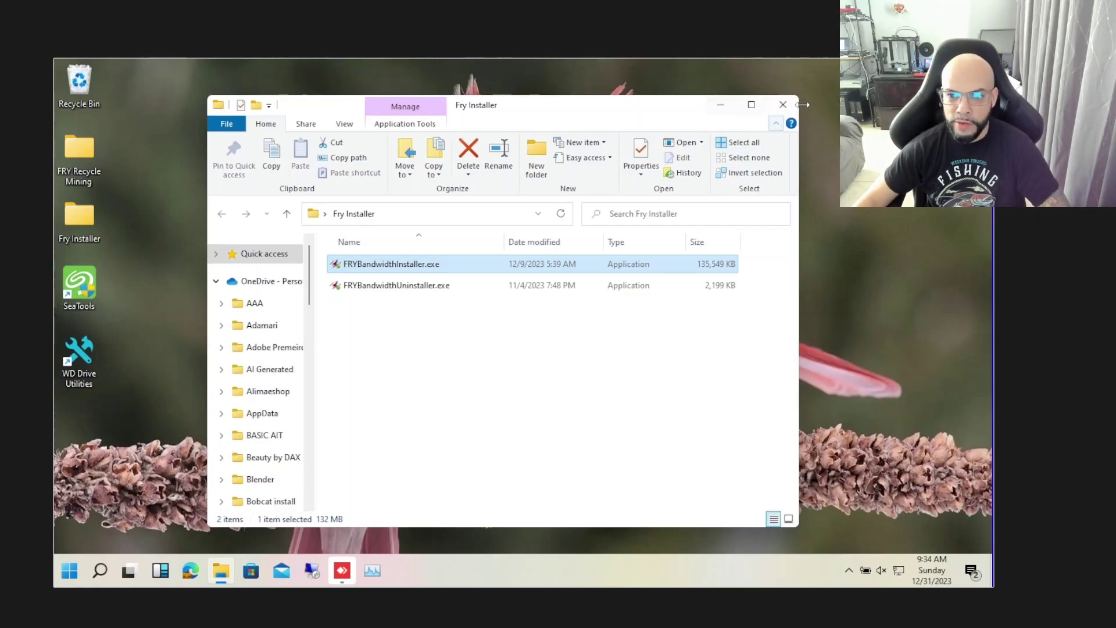
key(super+d)
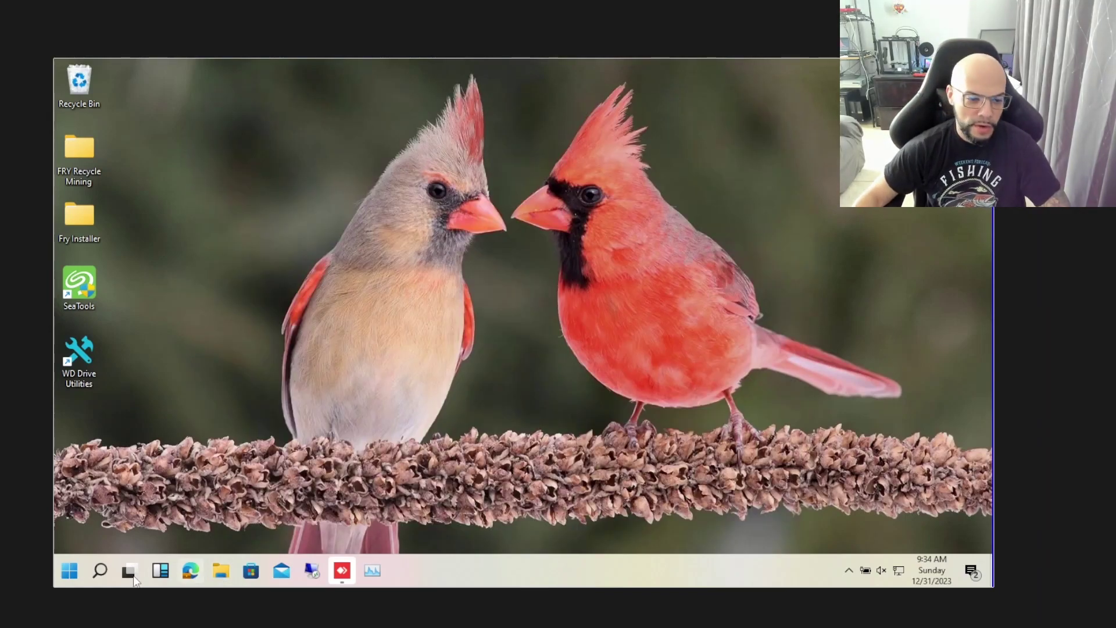
click(70, 570)
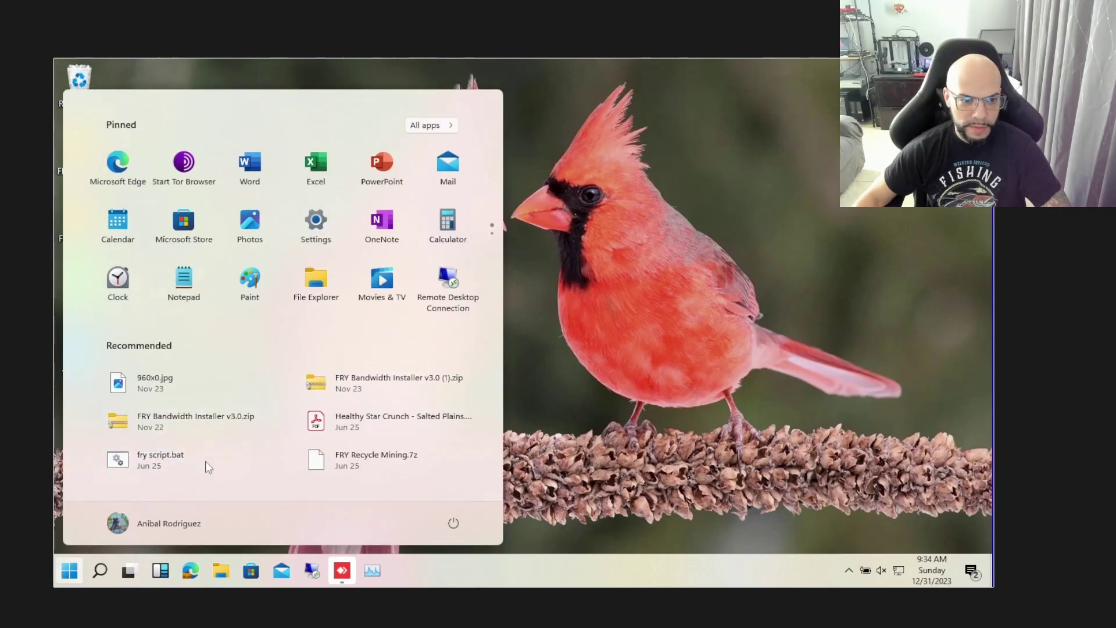
click(327, 224)
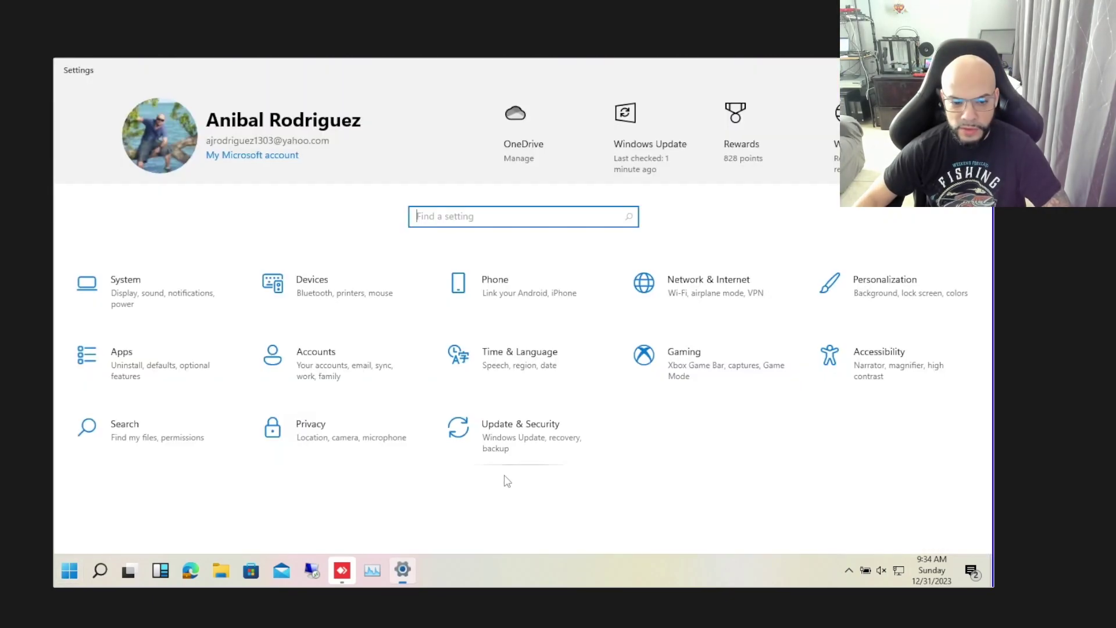
click(502, 449)
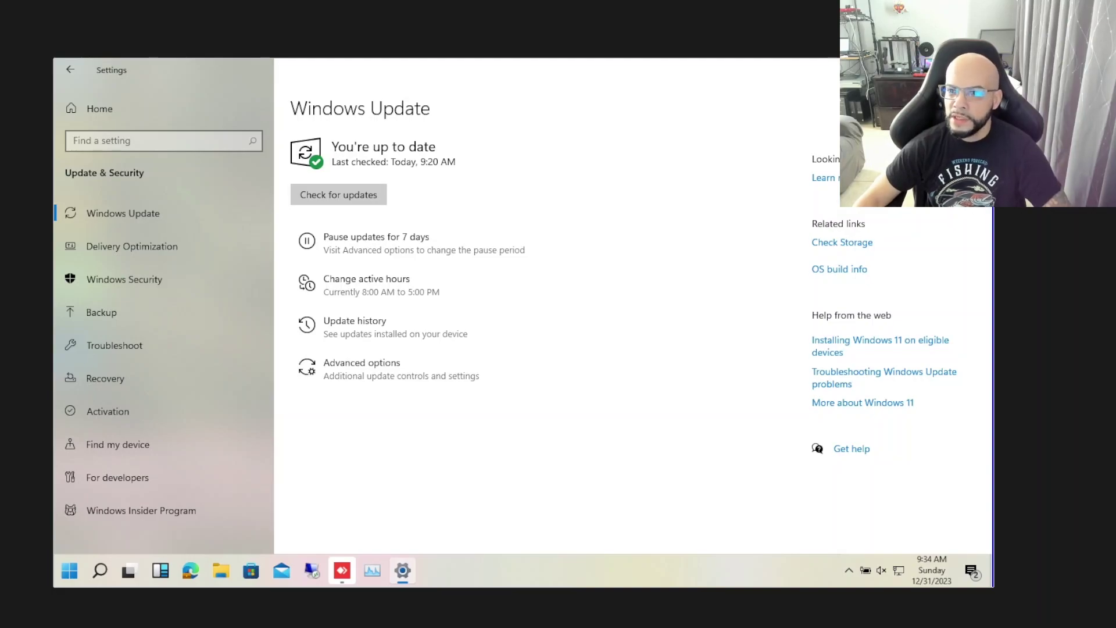
key(alt+F4)
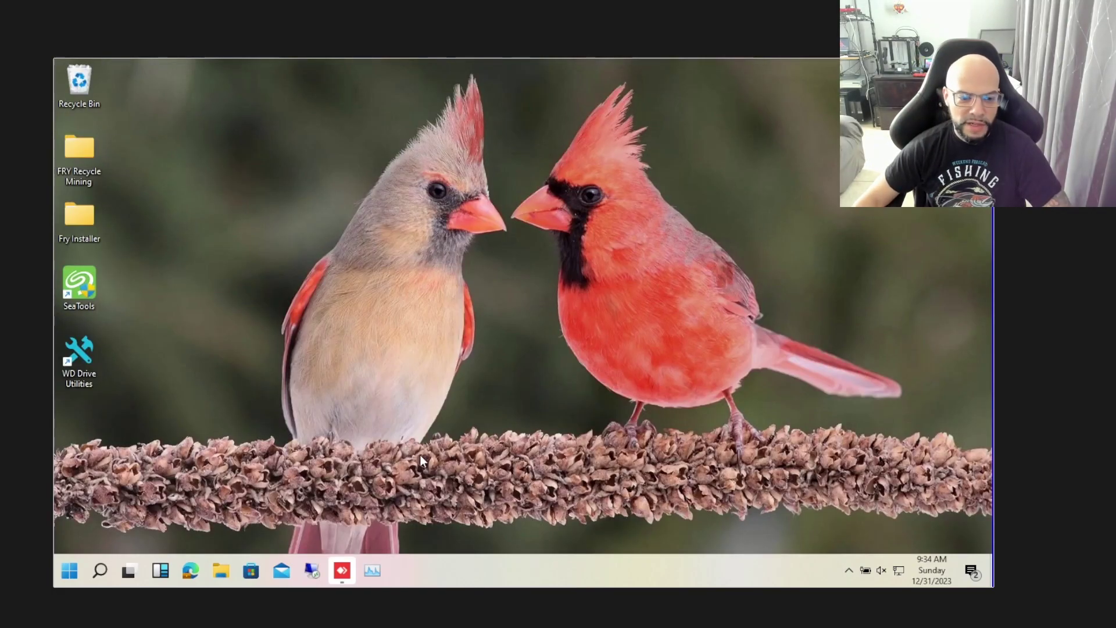